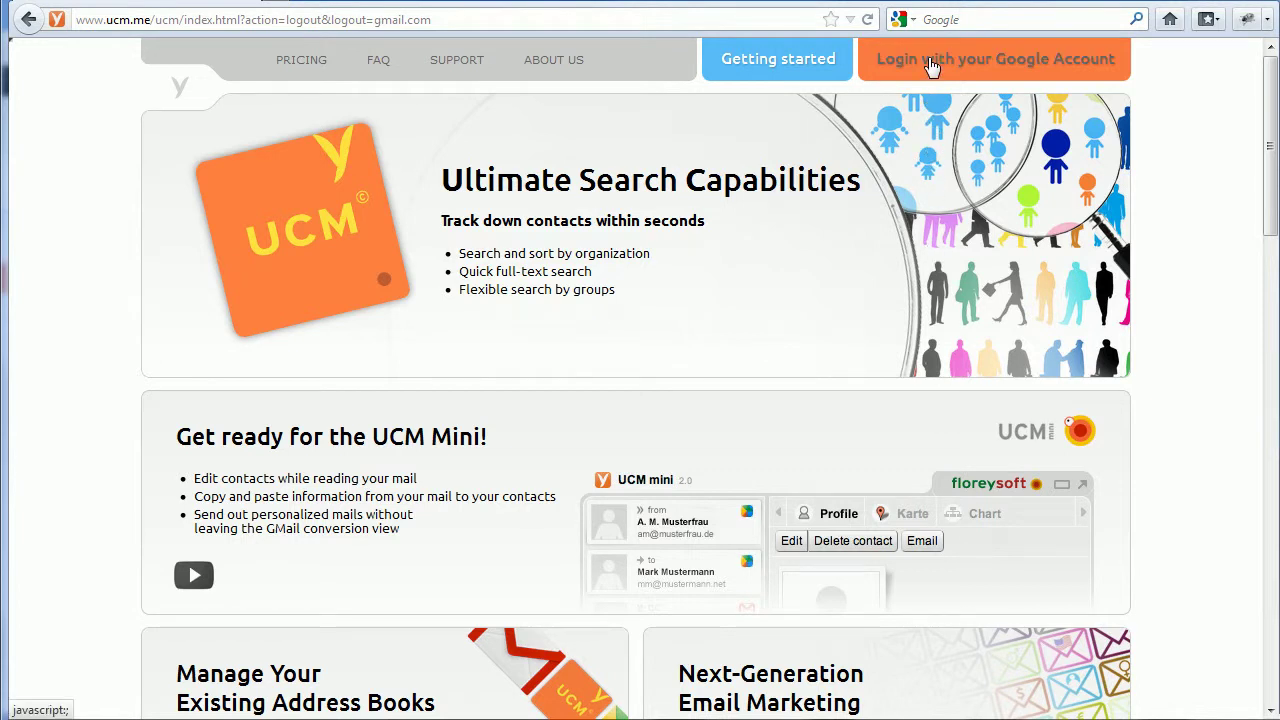
Choose 'Login with your Google Account' on the ucm.me home page.
click(930, 64)
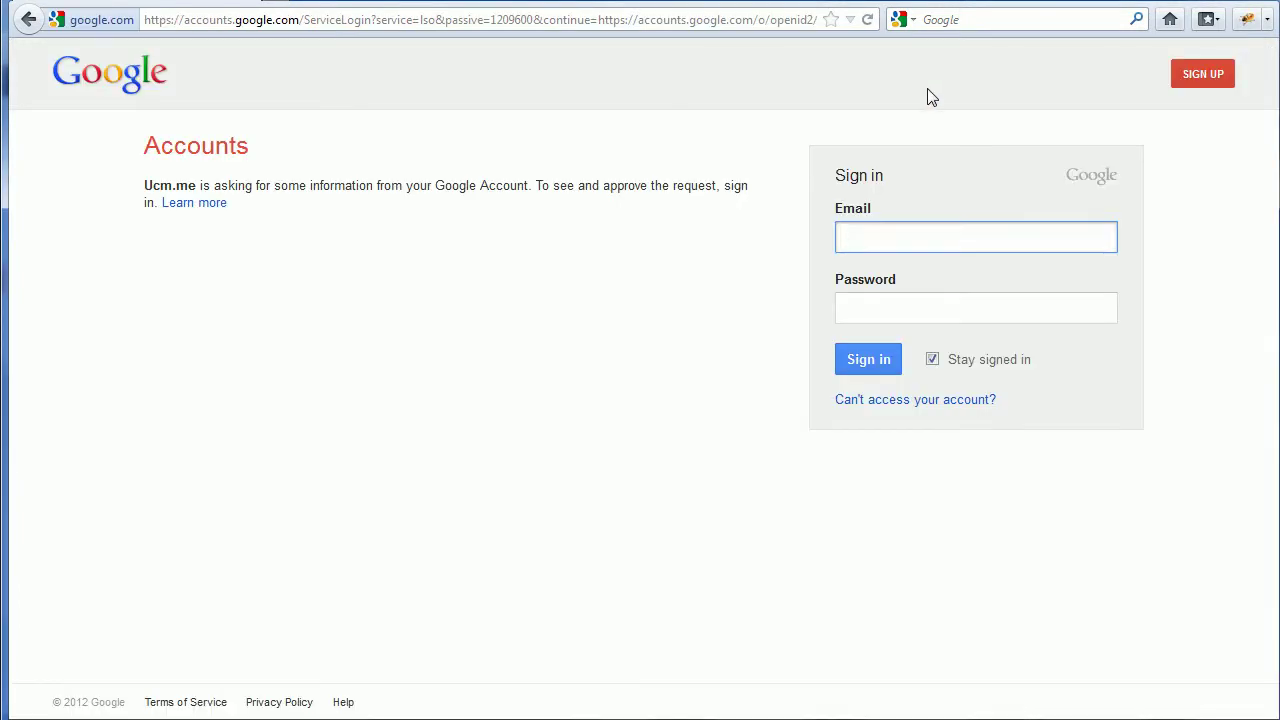
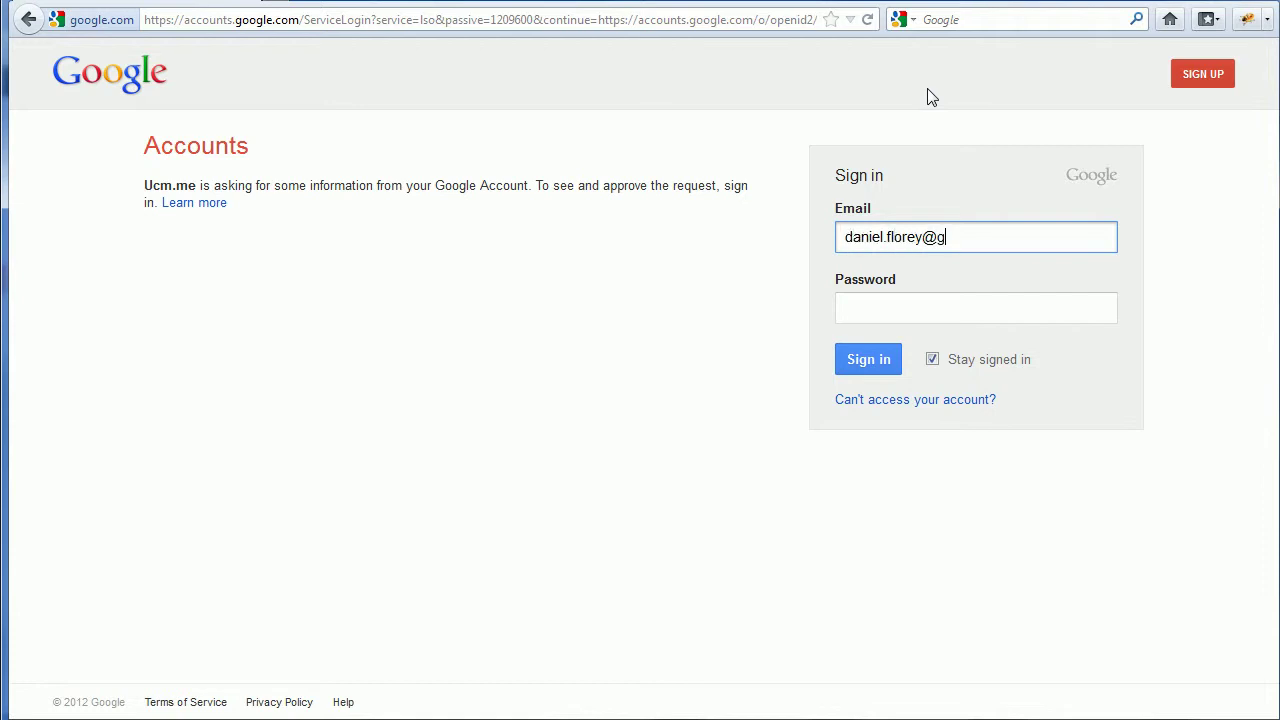
Sign in with the sharer's Gmail address and account password.
key(Tab)
text(•••••)
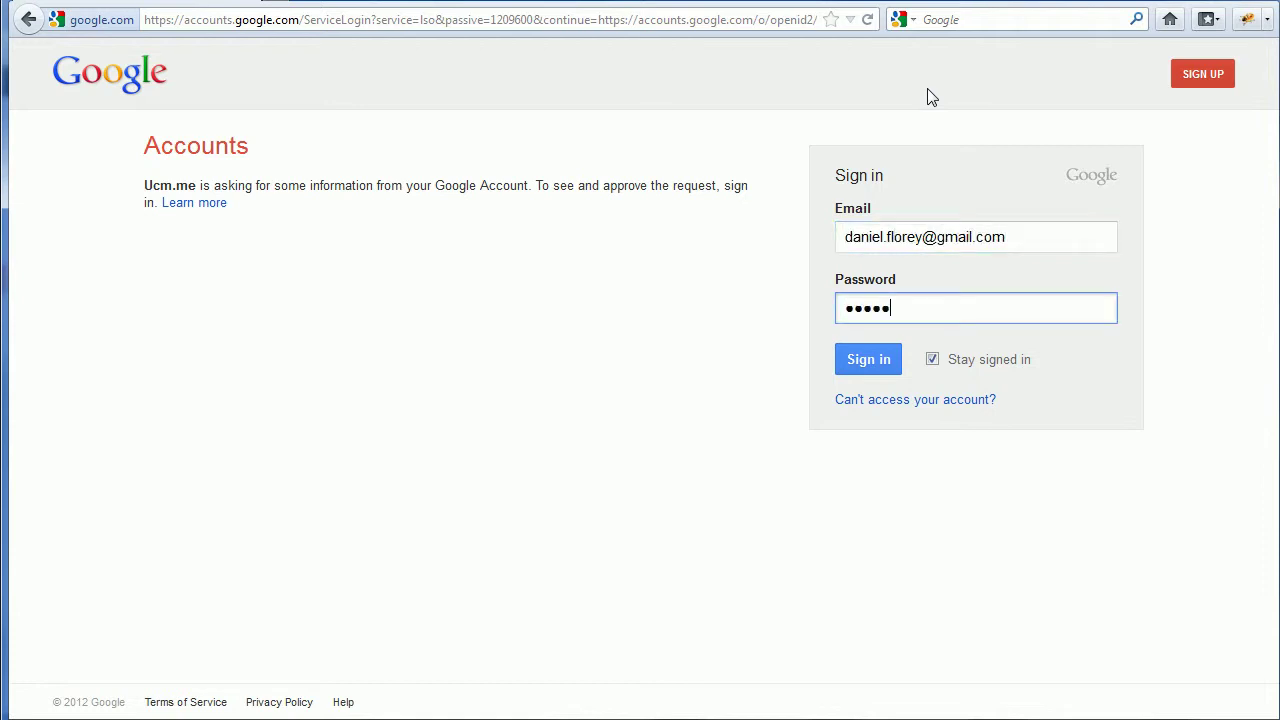
text(•••)
key(Return)
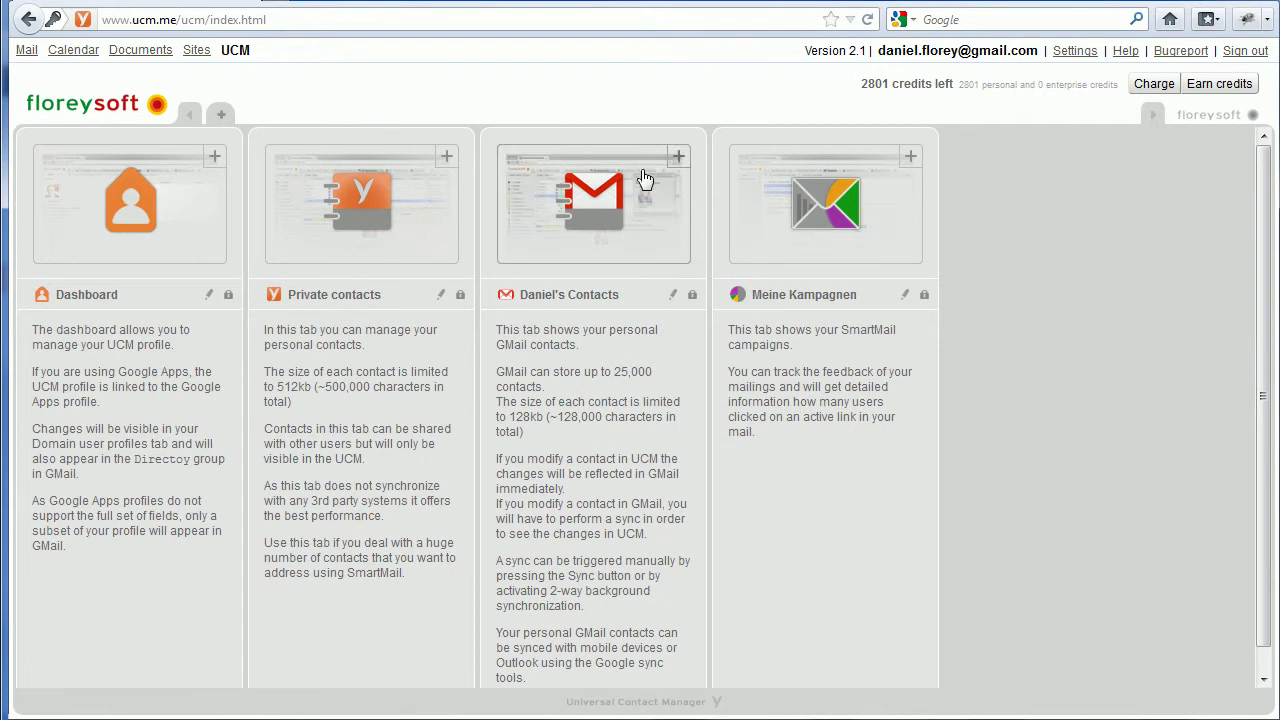
Open the sharer's Gmail contacts tab and add a sharing permission for the colleague's e-mail address.
click(580, 190)
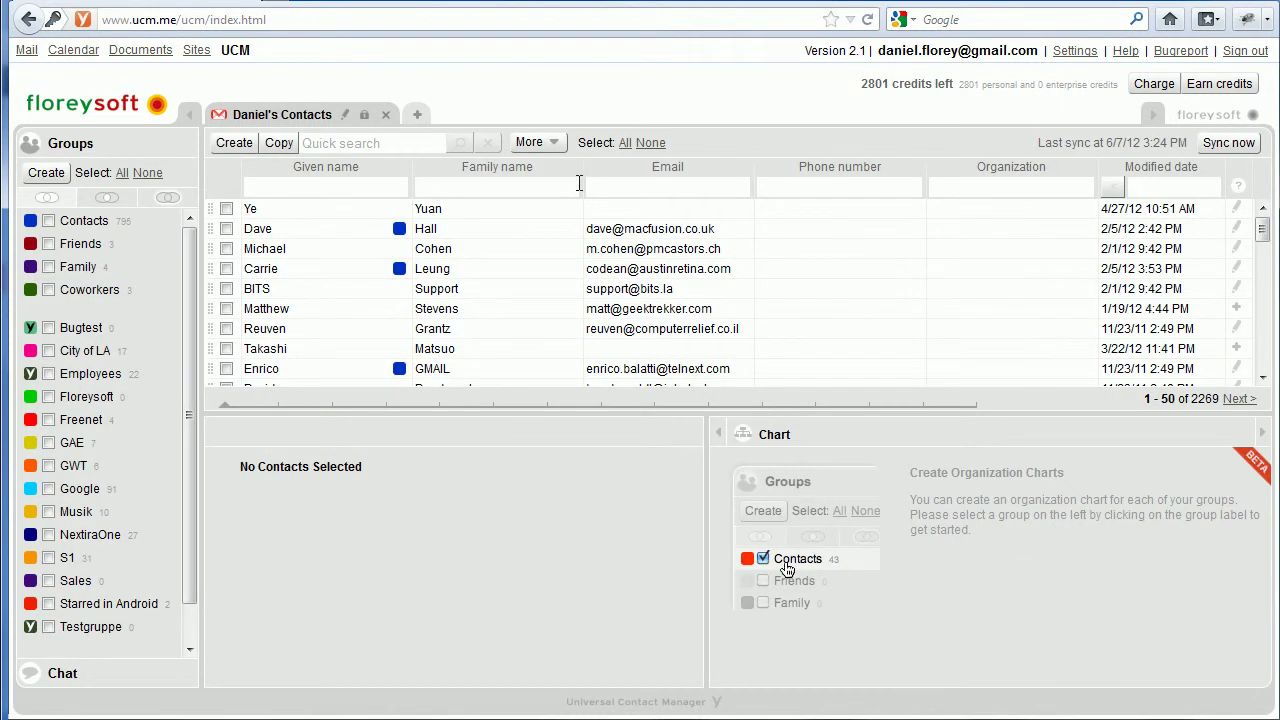
click(365, 116)
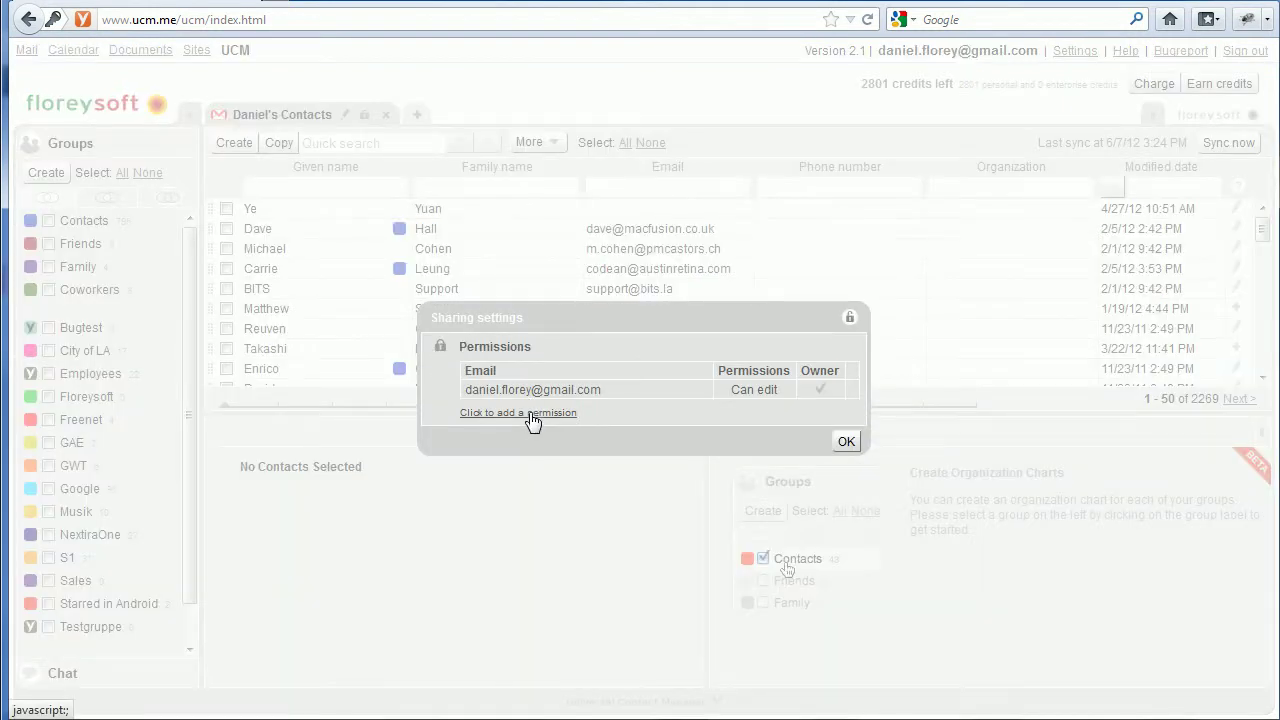
click(530, 416)
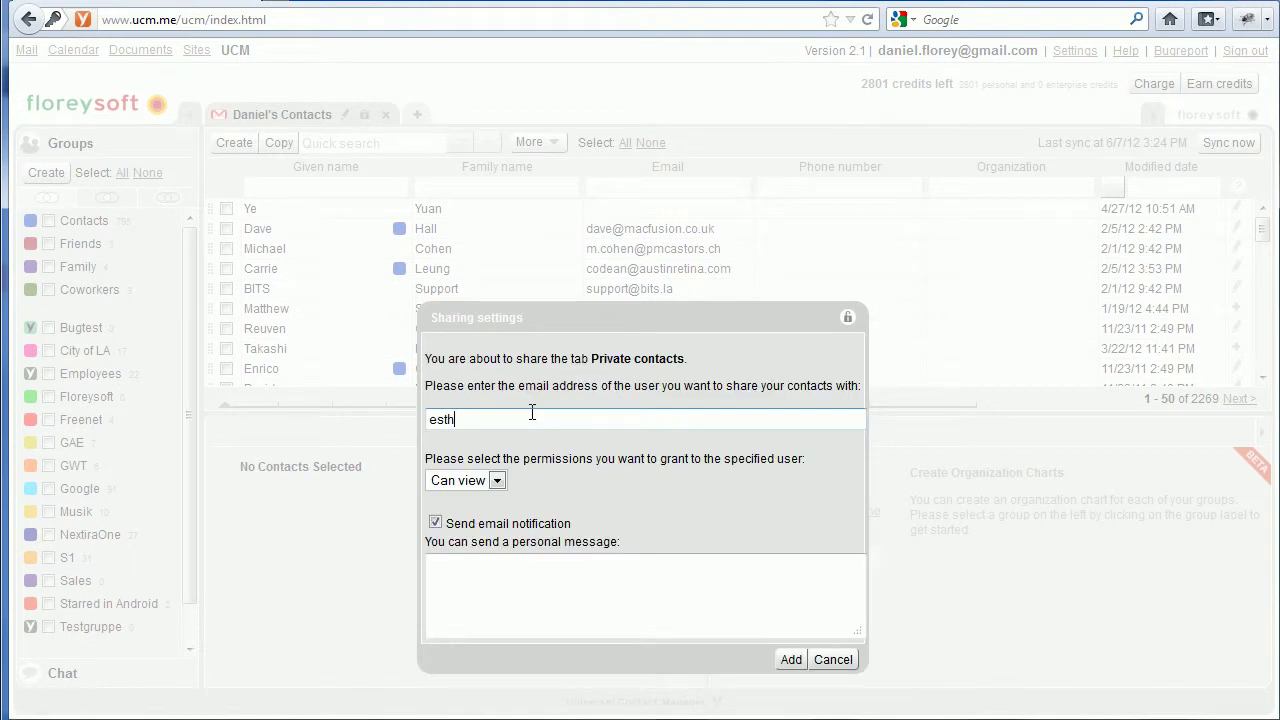
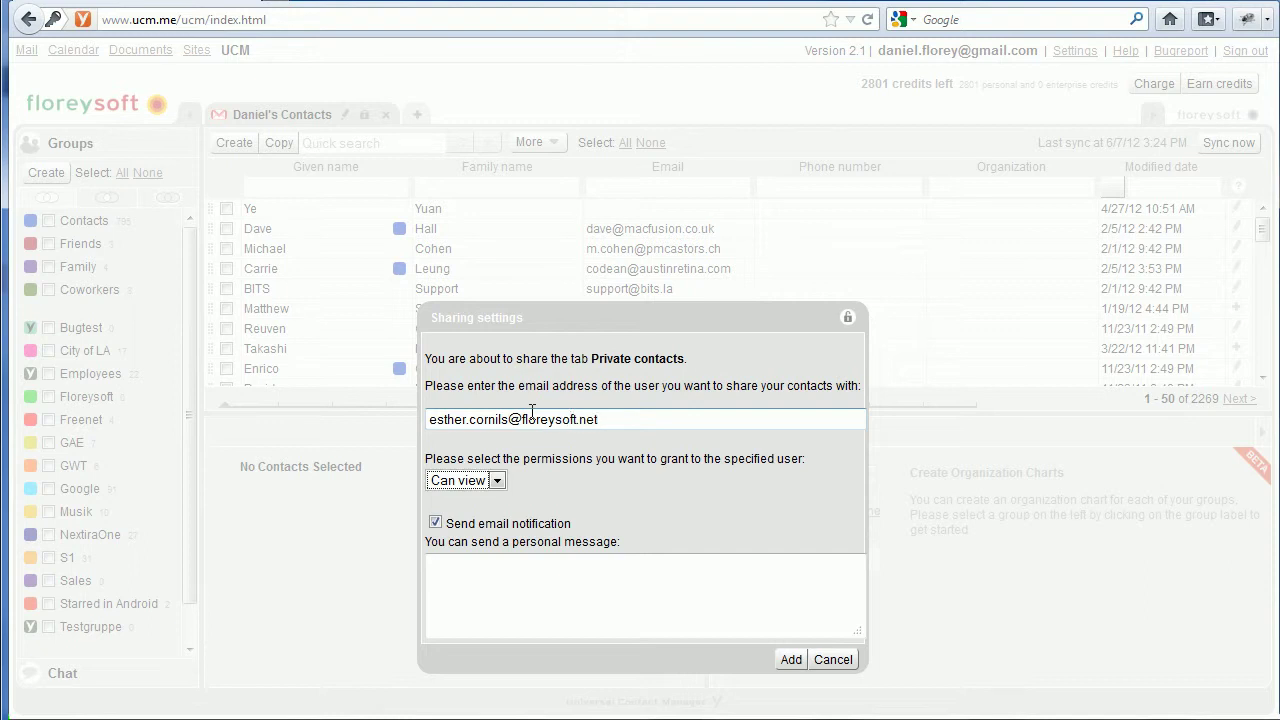
Keep the permission at Can view, add the message 'Check out my contacts', and confirm.
click(497, 483)
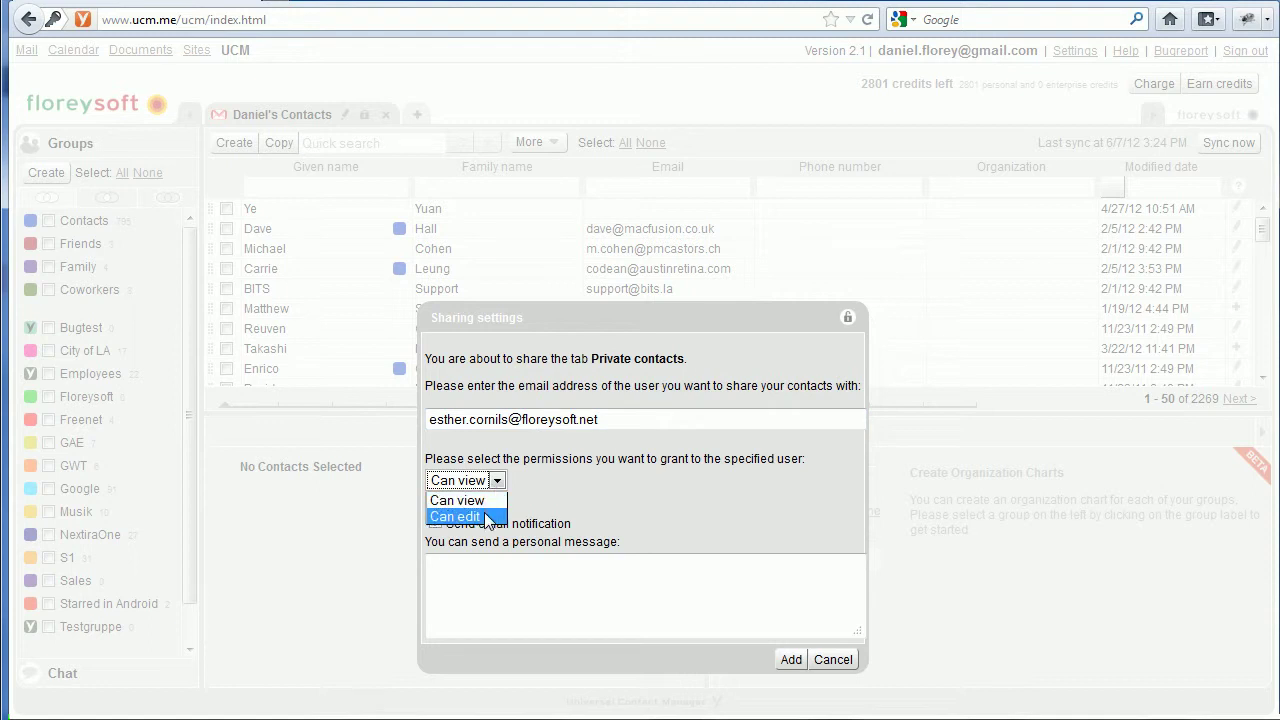
click(488, 499)
click(498, 595)
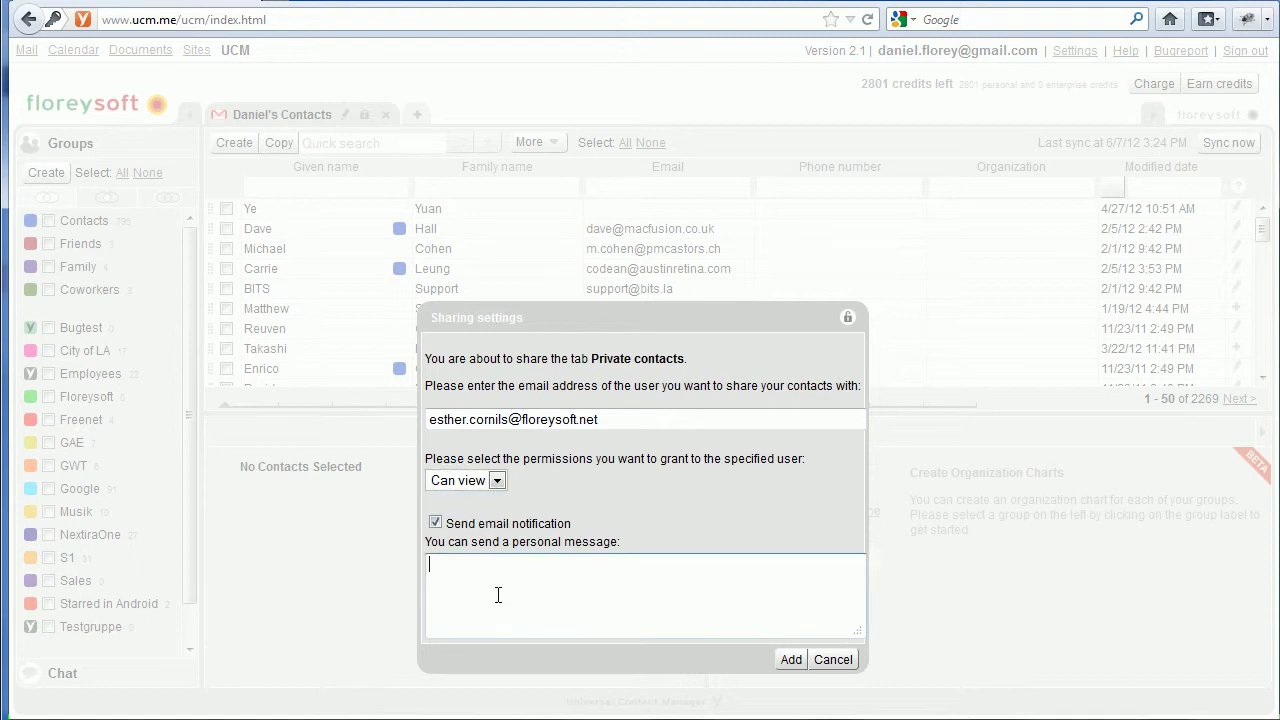
text(Check out my contacts)
click(791, 661)
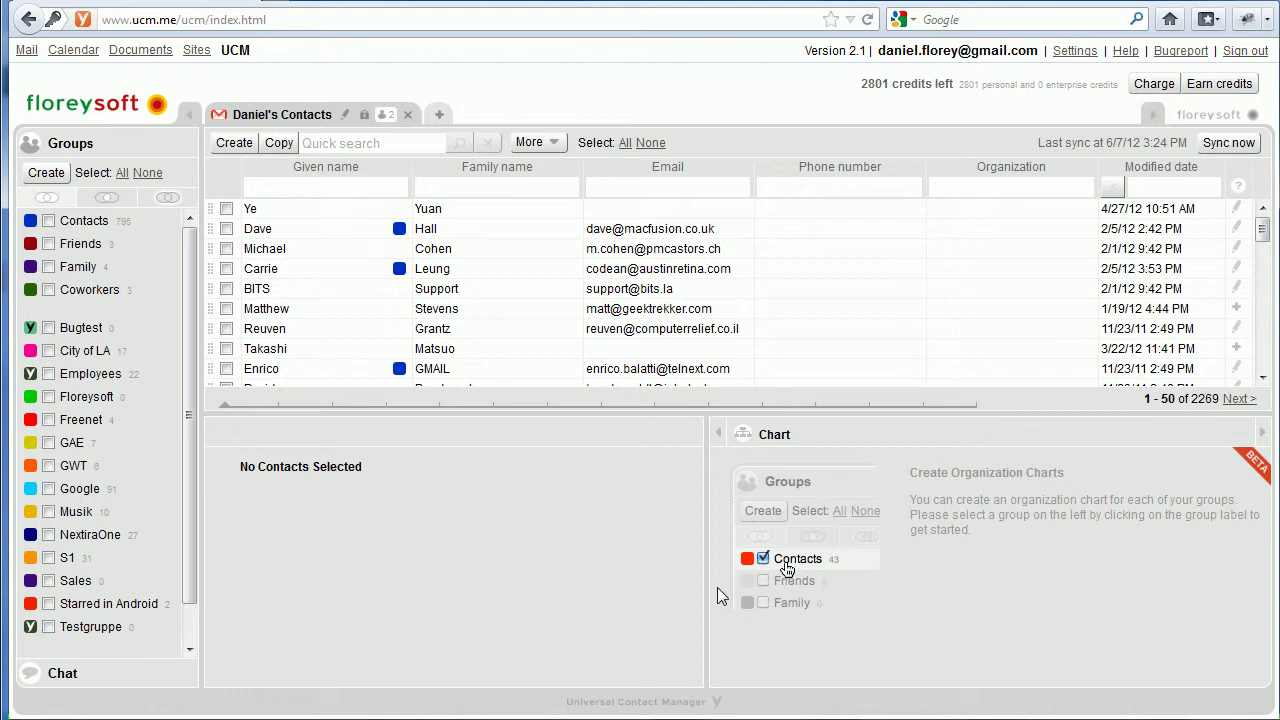
As the recipient, open the share notification email and launch UCM from the Google apps menu.
click(365, 116)
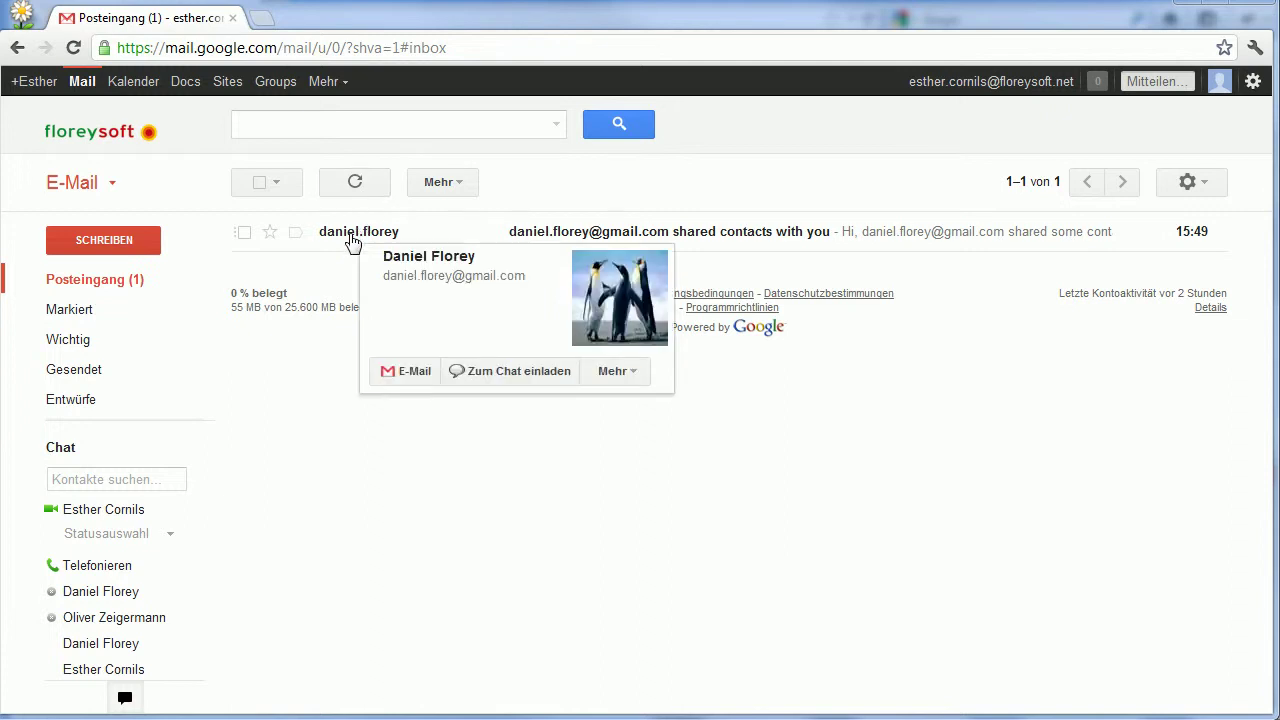
click(352, 240)
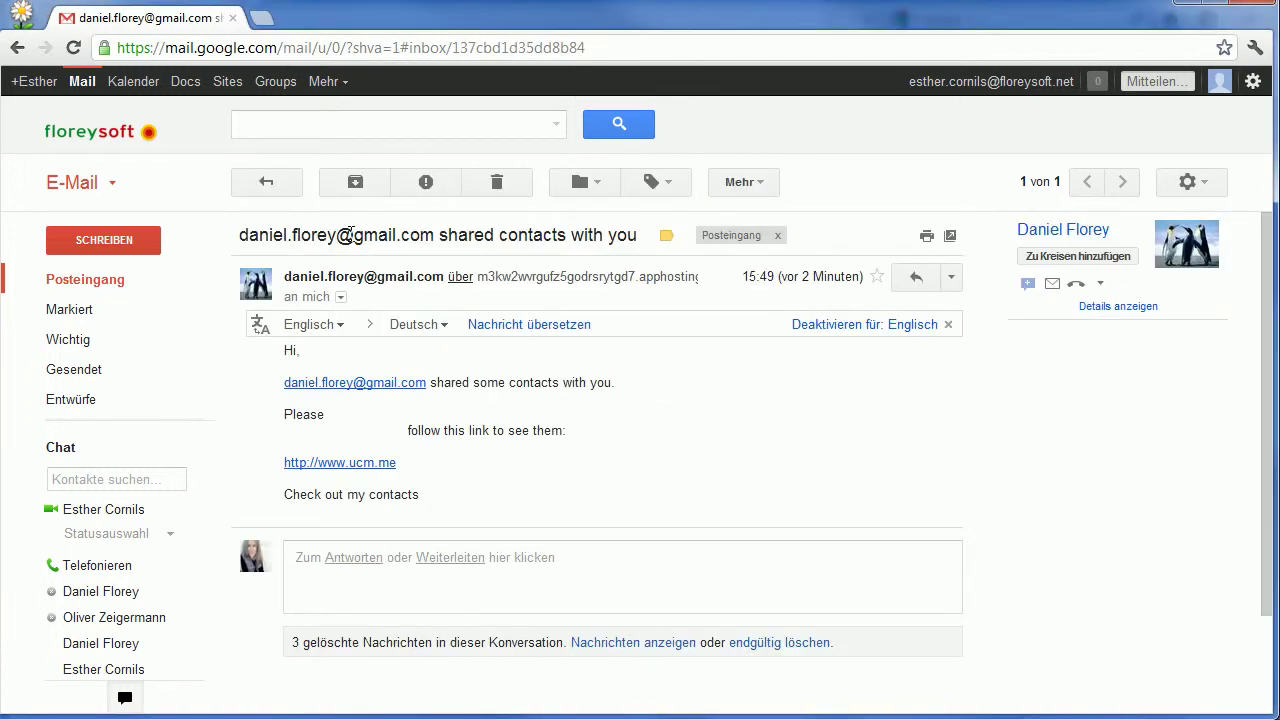
click(316, 84)
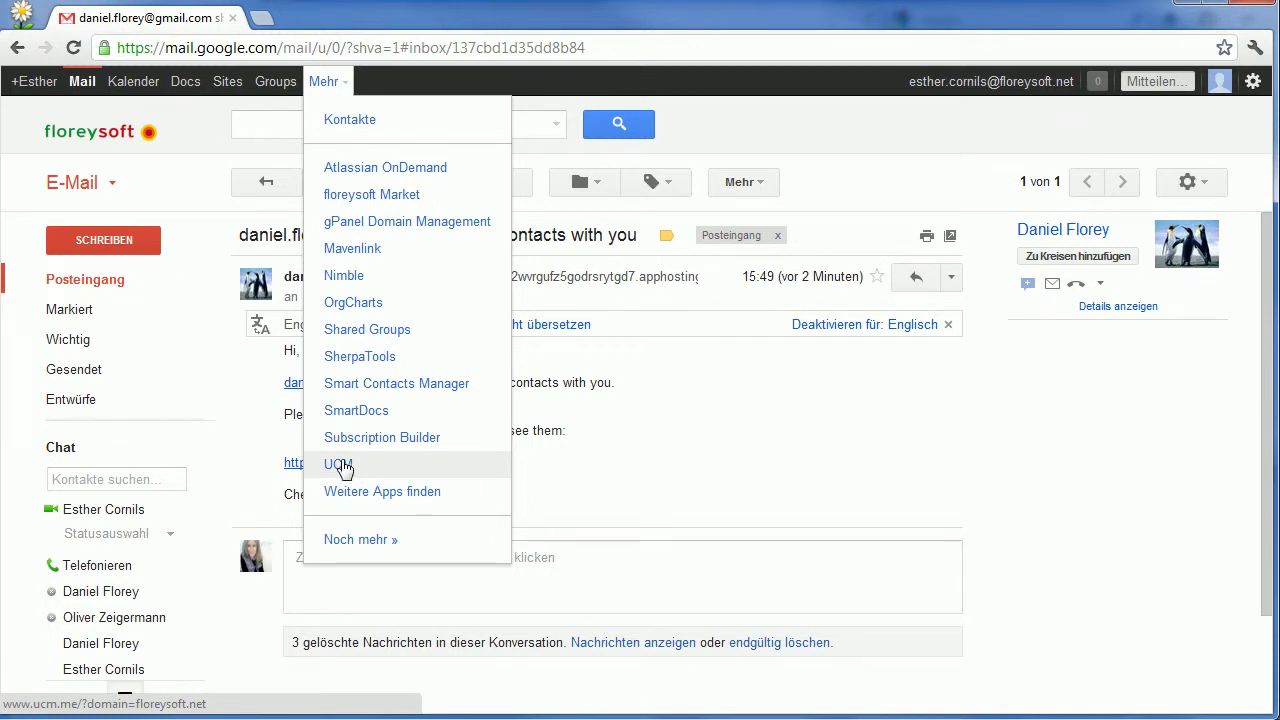
click(343, 468)
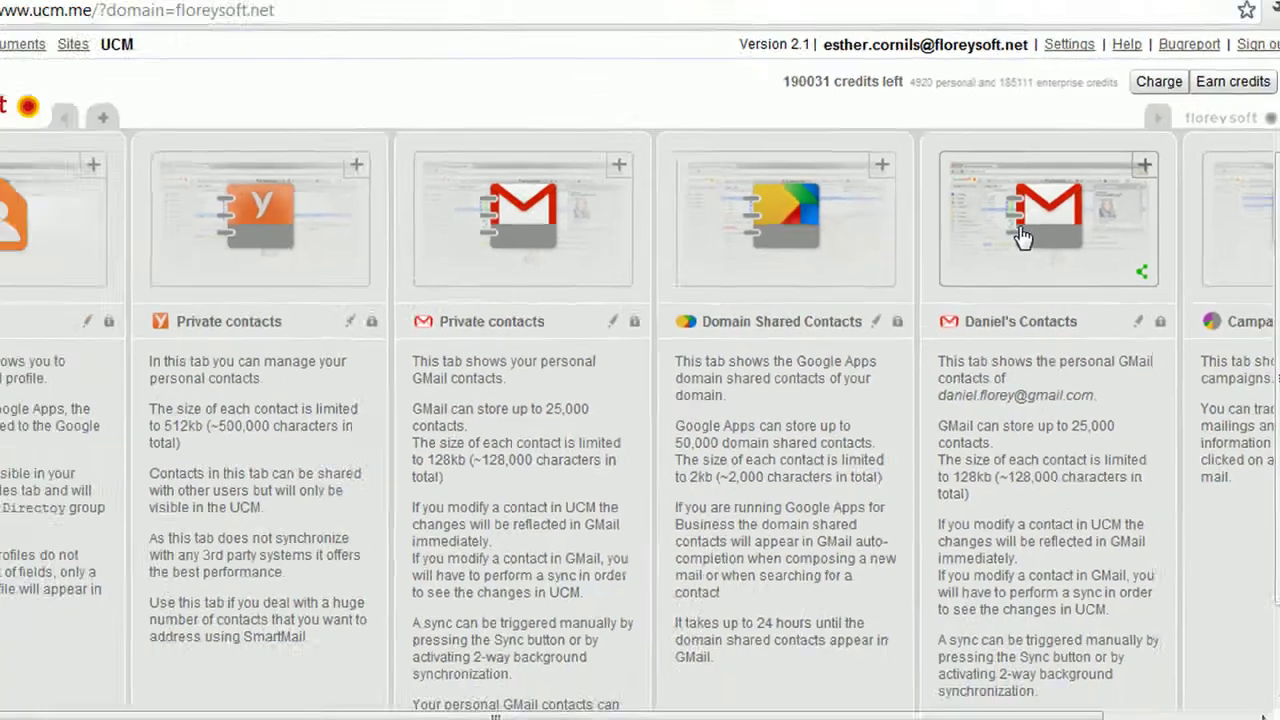
Open the shared contacts tab, select a contact, and copy it into own GMail contacts.
click(1008, 195)
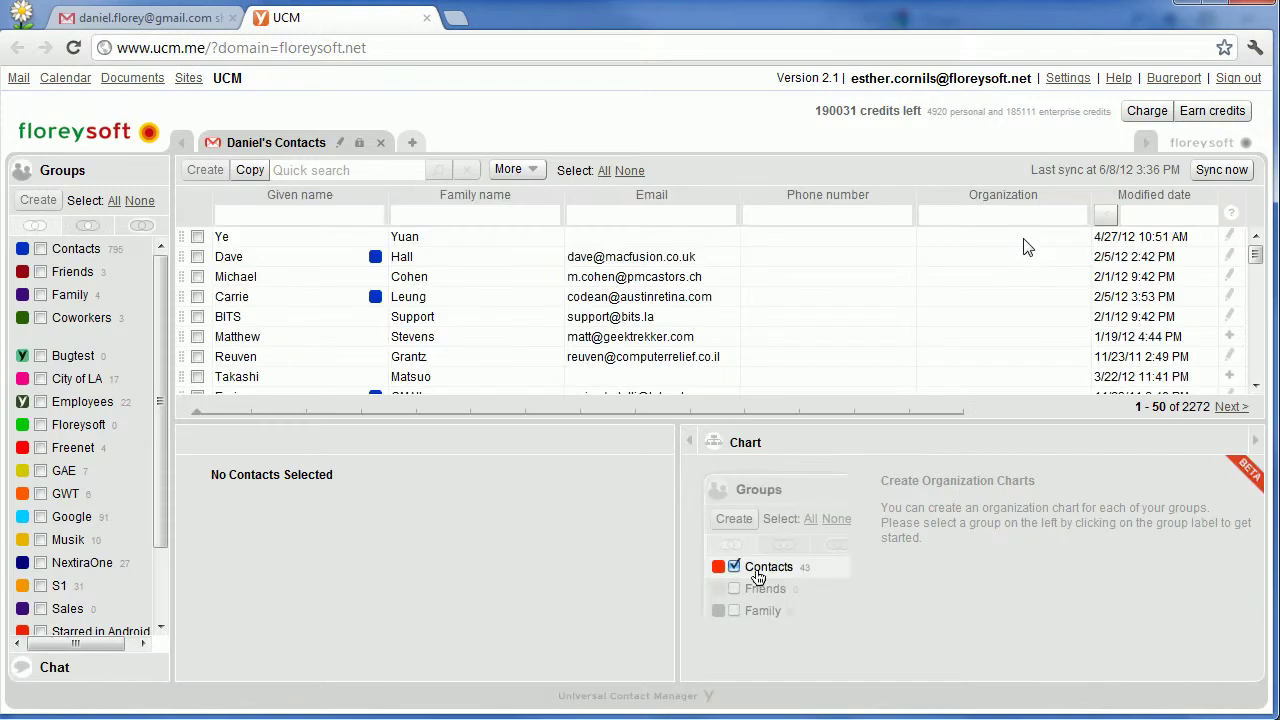
click(295, 259)
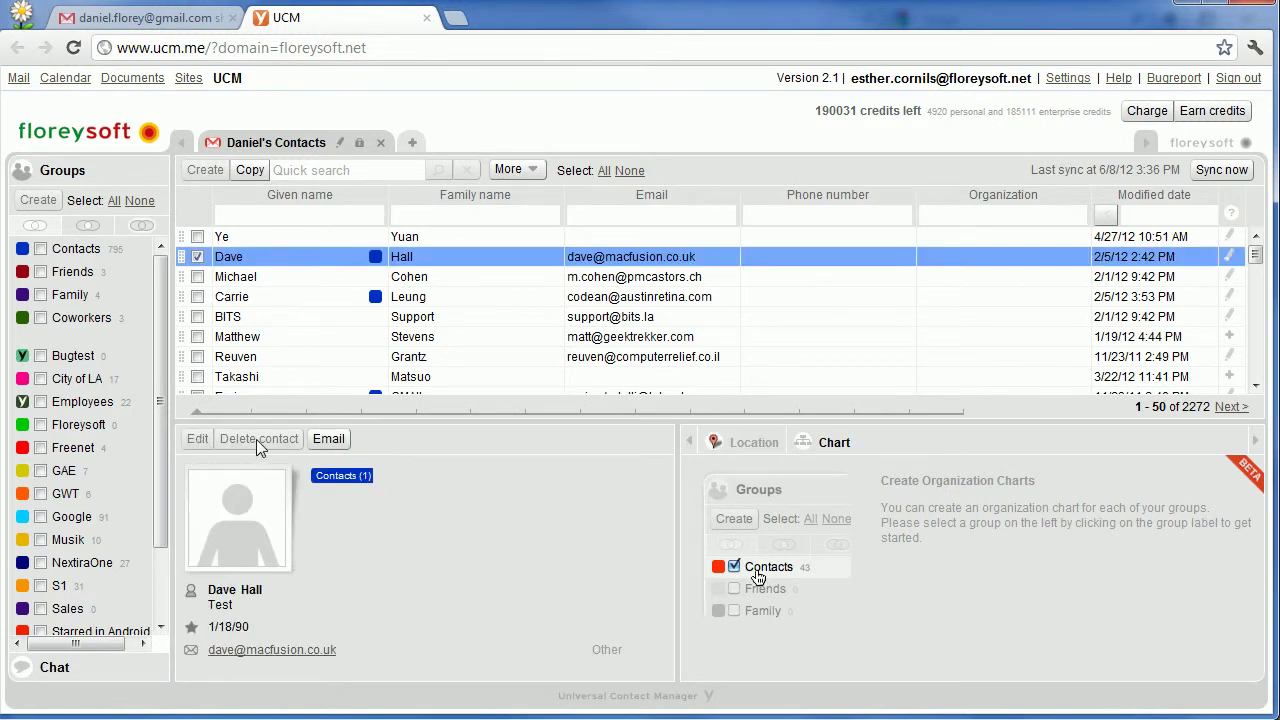
click(261, 298)
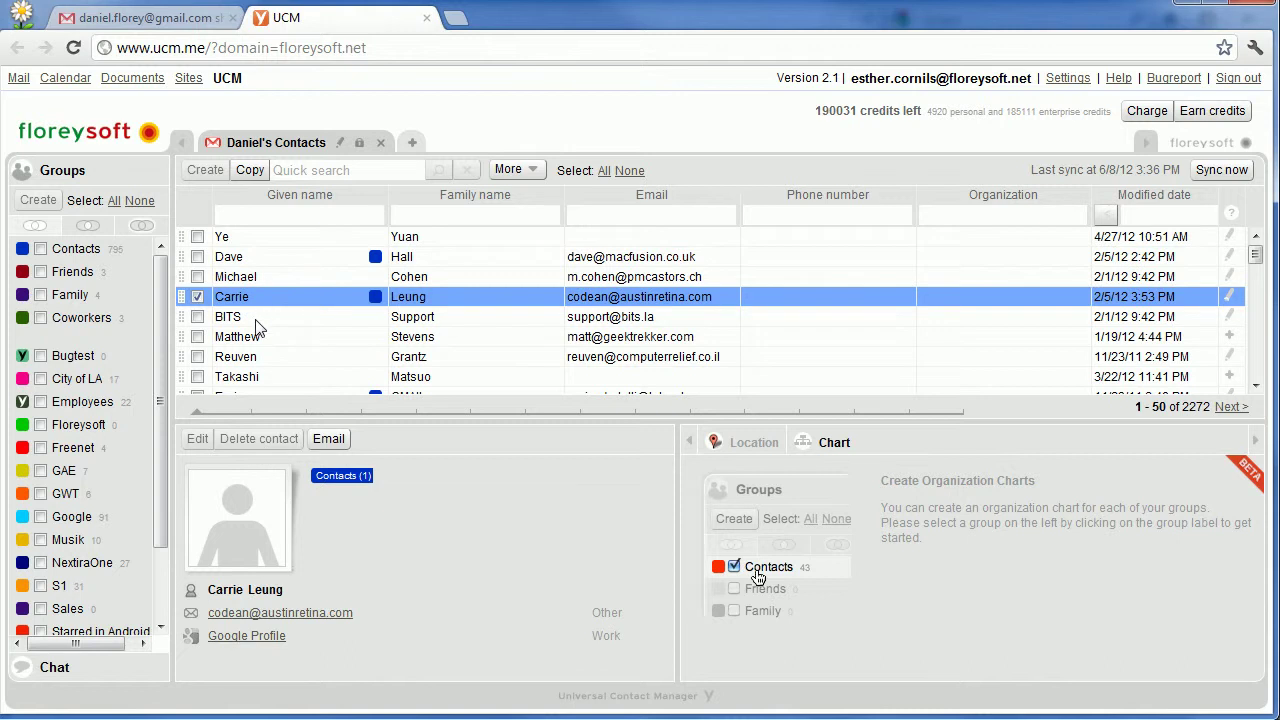
click(249, 174)
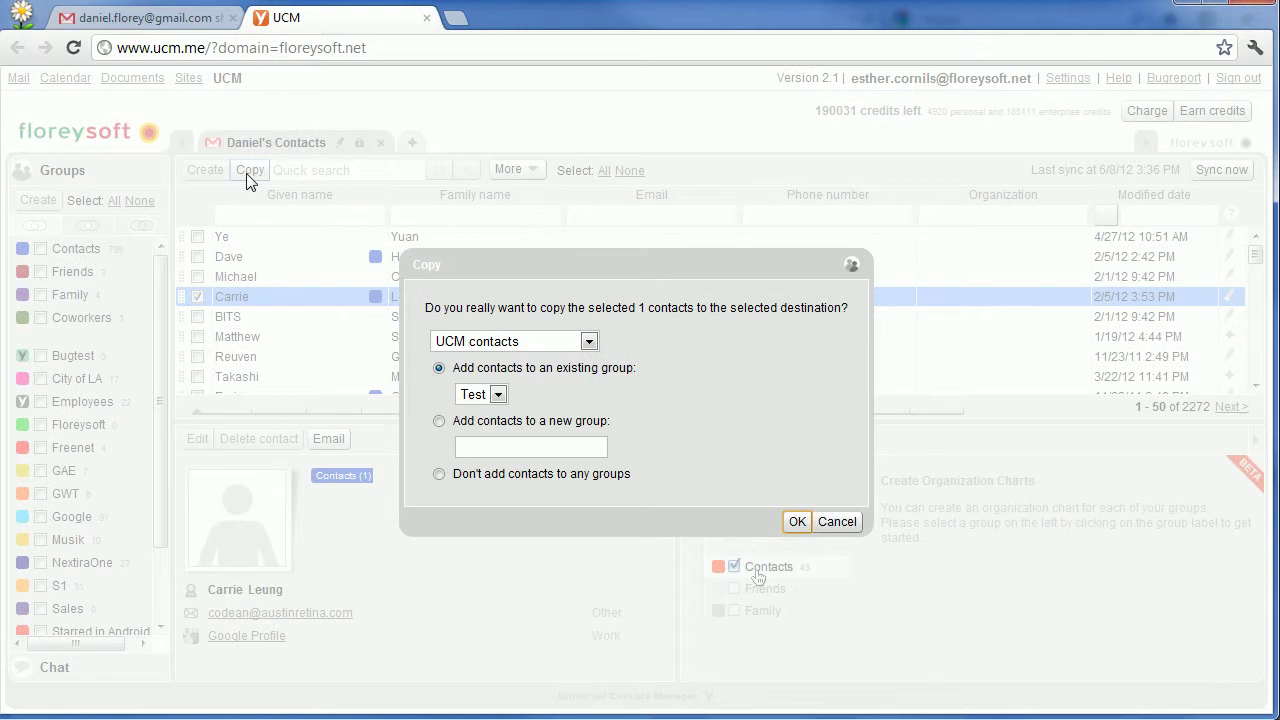
click(458, 345)
click(465, 378)
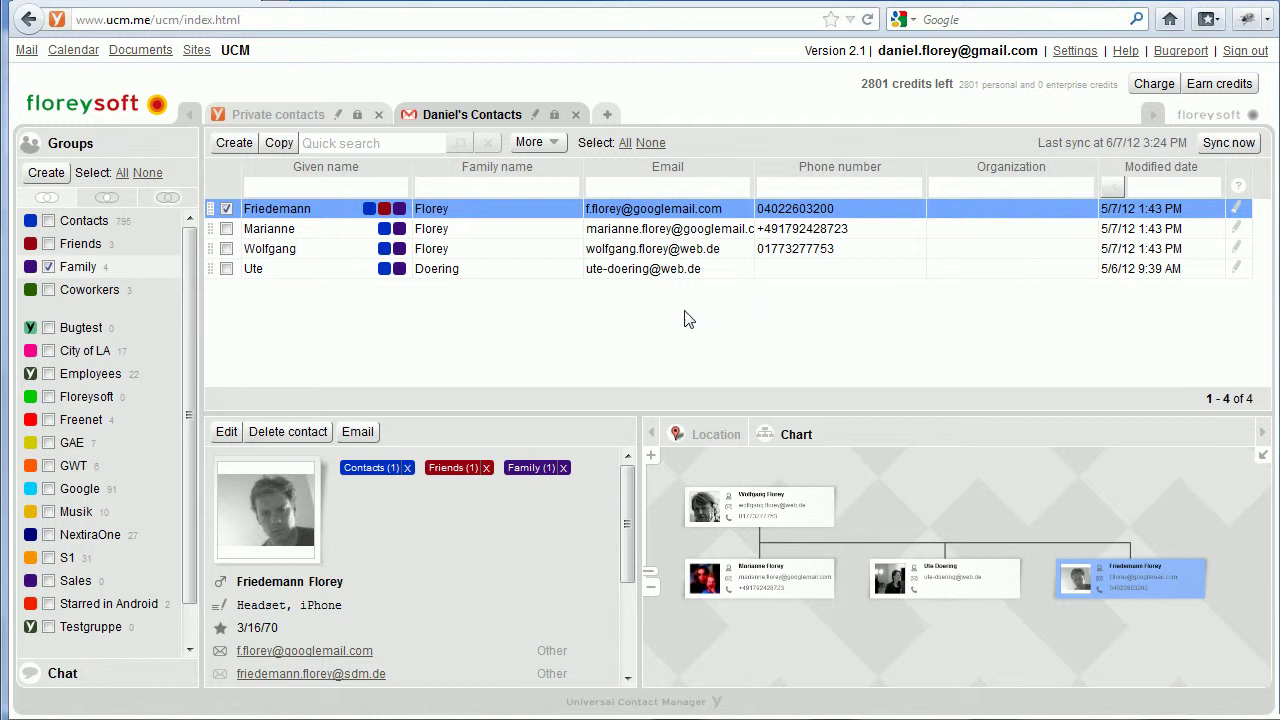
Filter to the City of LA group, widen its details pane, and start a new permission.
click(88, 355)
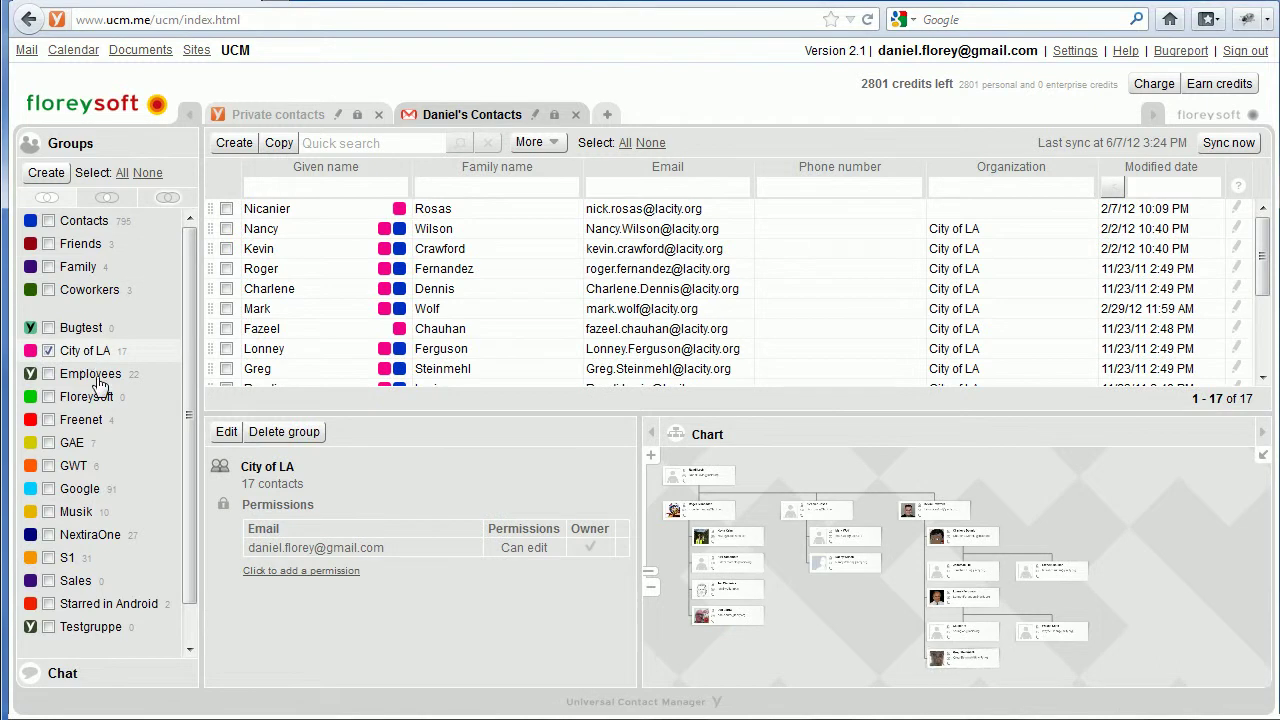
drag(641, 531, 715, 530)
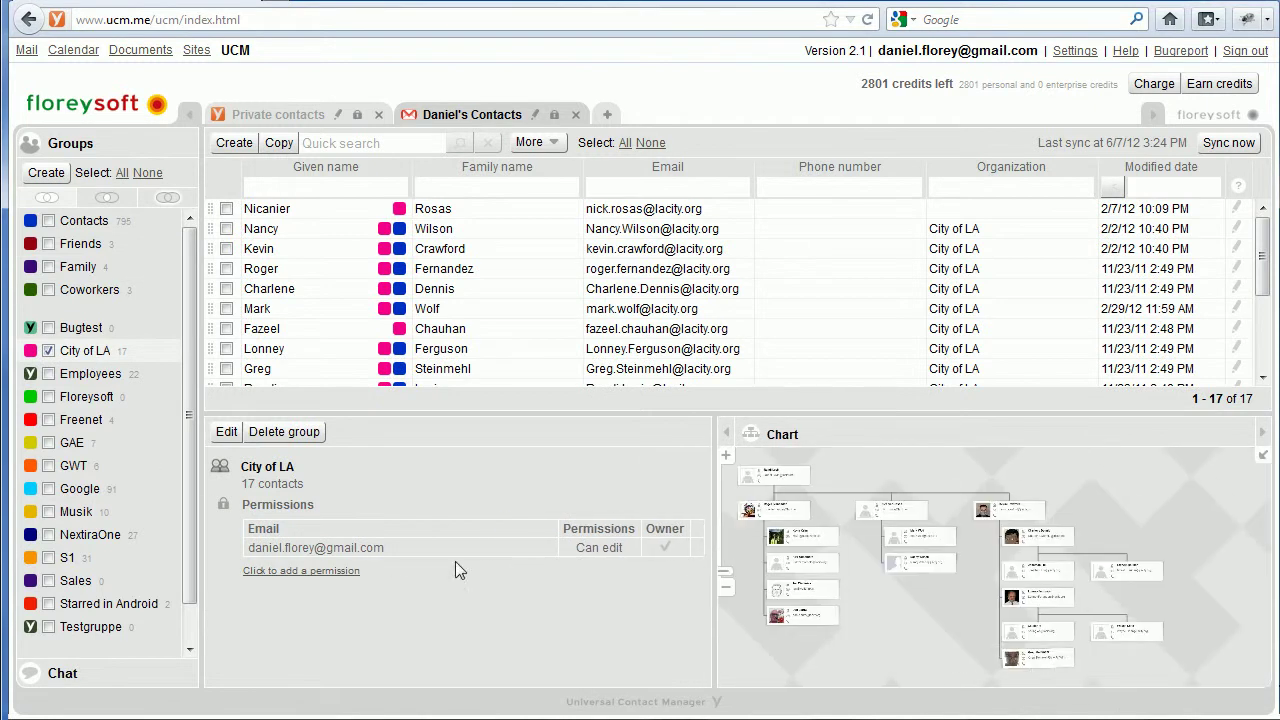
click(308, 578)
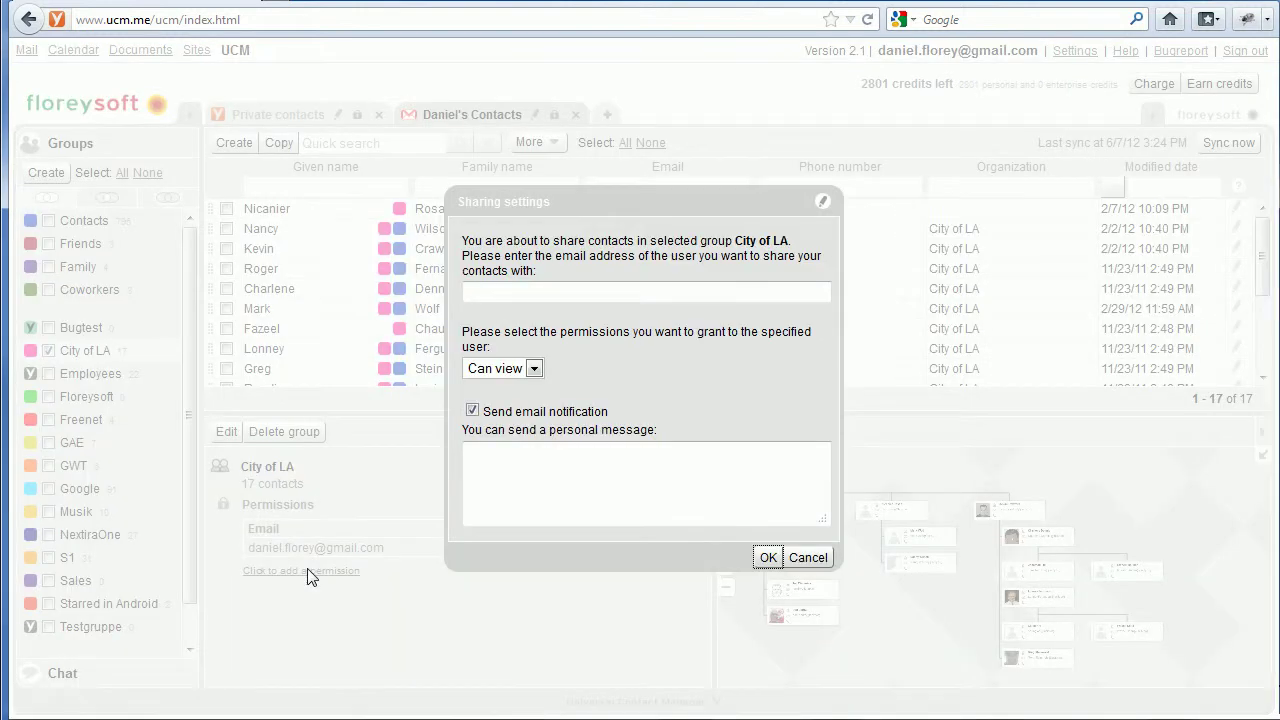
Share City of LA with the colleague's address as Can edit, without a notification e-mail.
click(551, 292)
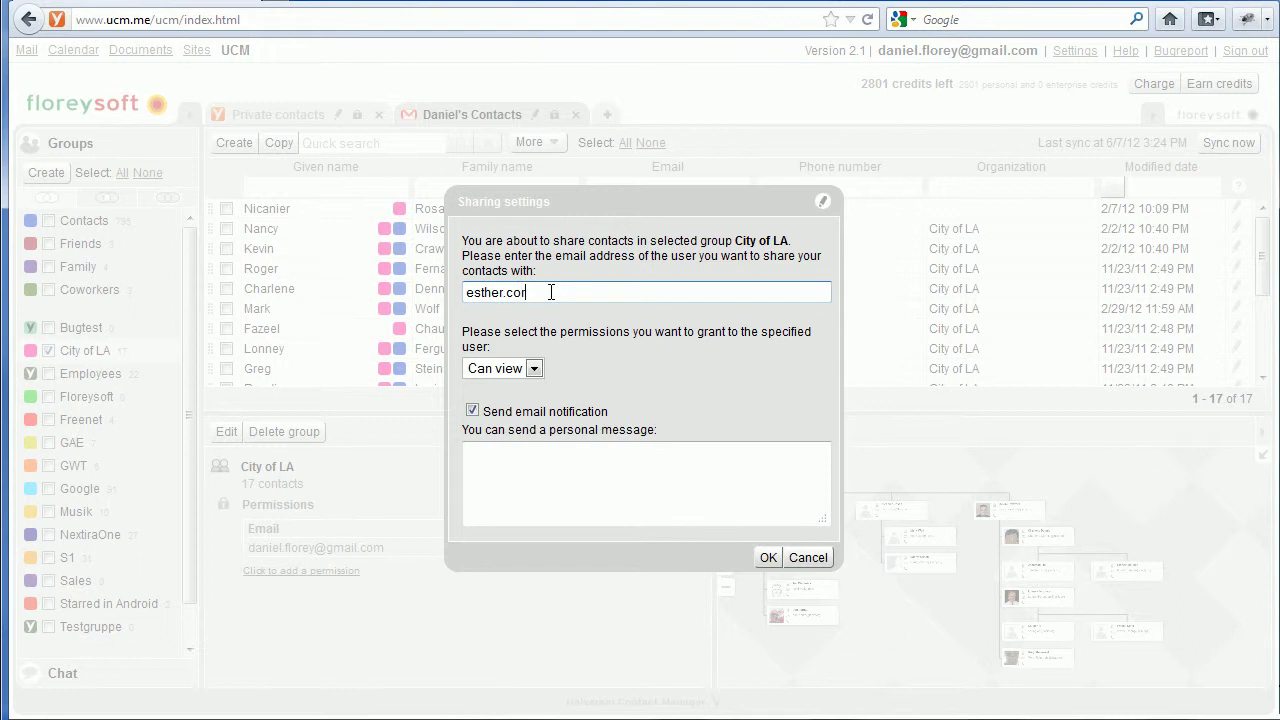
click(533, 368)
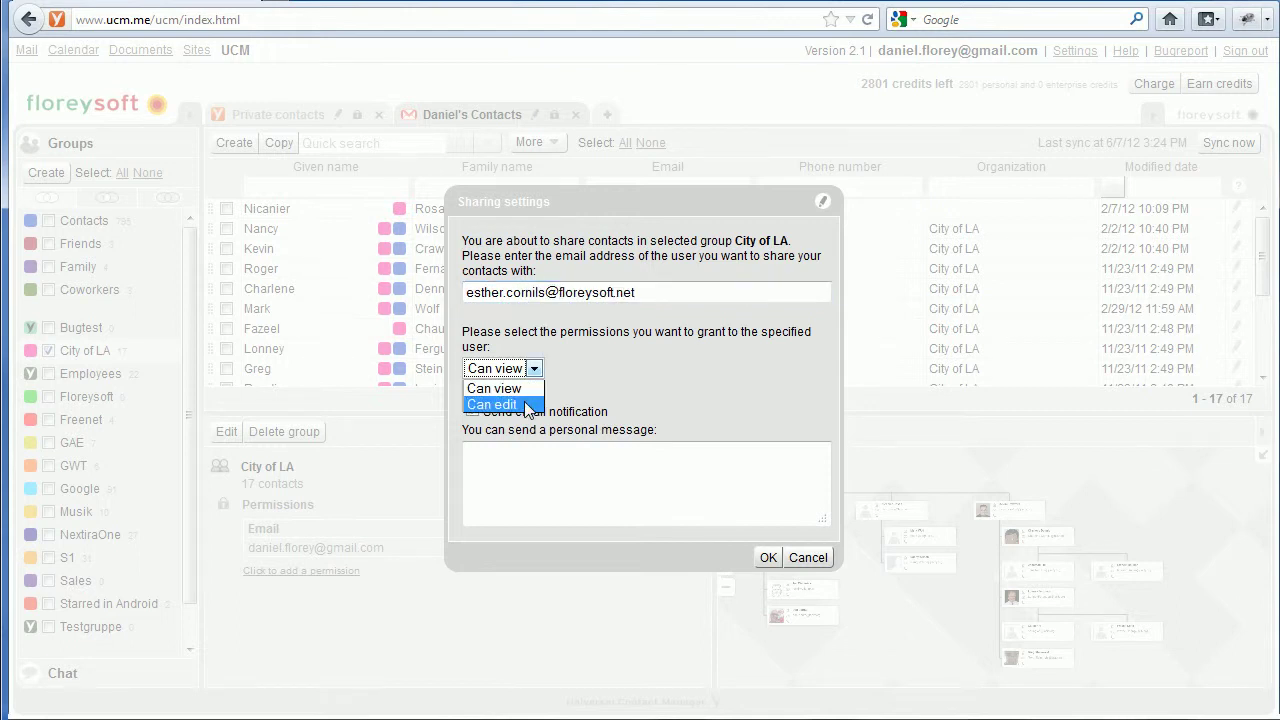
click(527, 405)
click(472, 411)
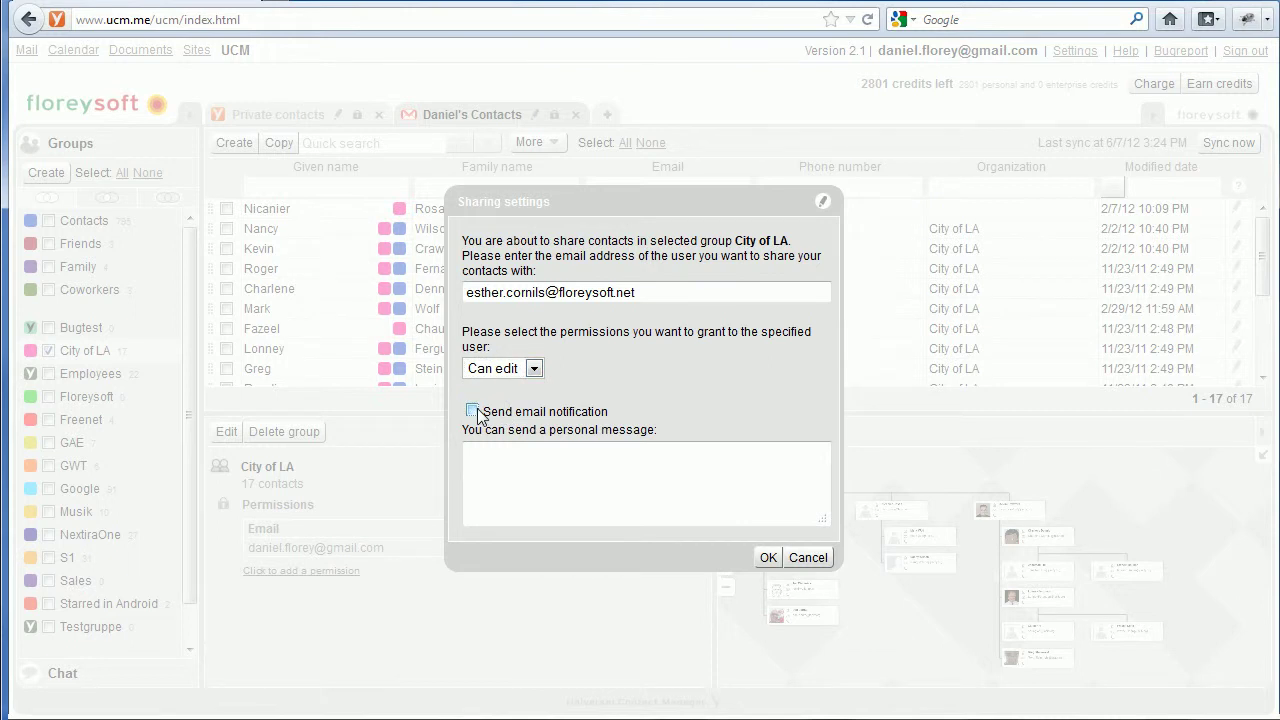
click(768, 558)
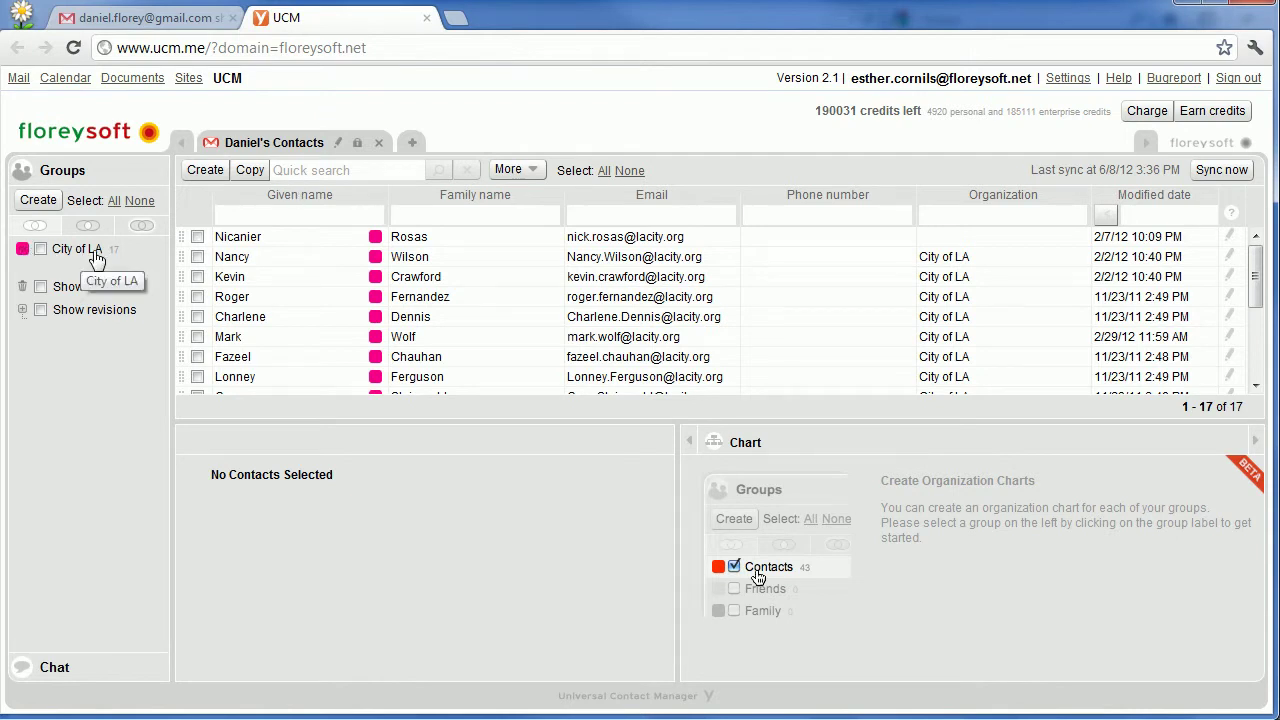
Edit the top City of LA contact and save it with a birthday of 1/1/71.
click(245, 236)
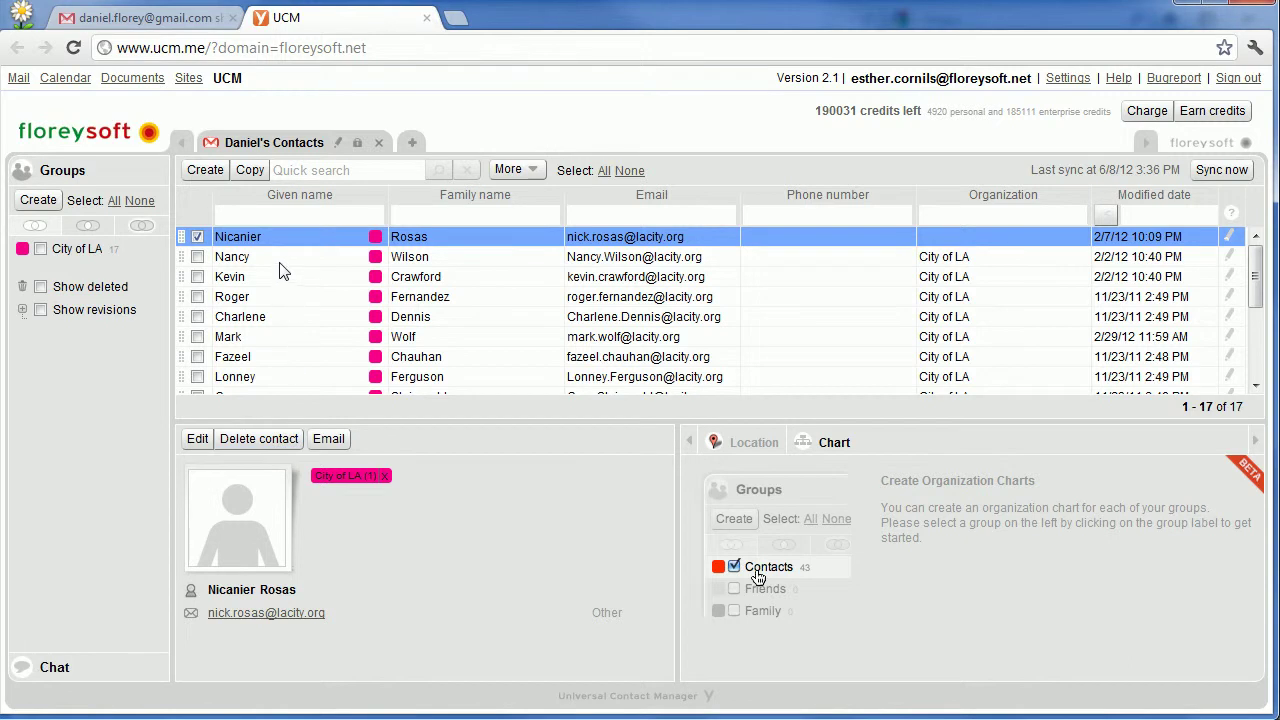
click(199, 446)
scroll(323, 551, down, 5)
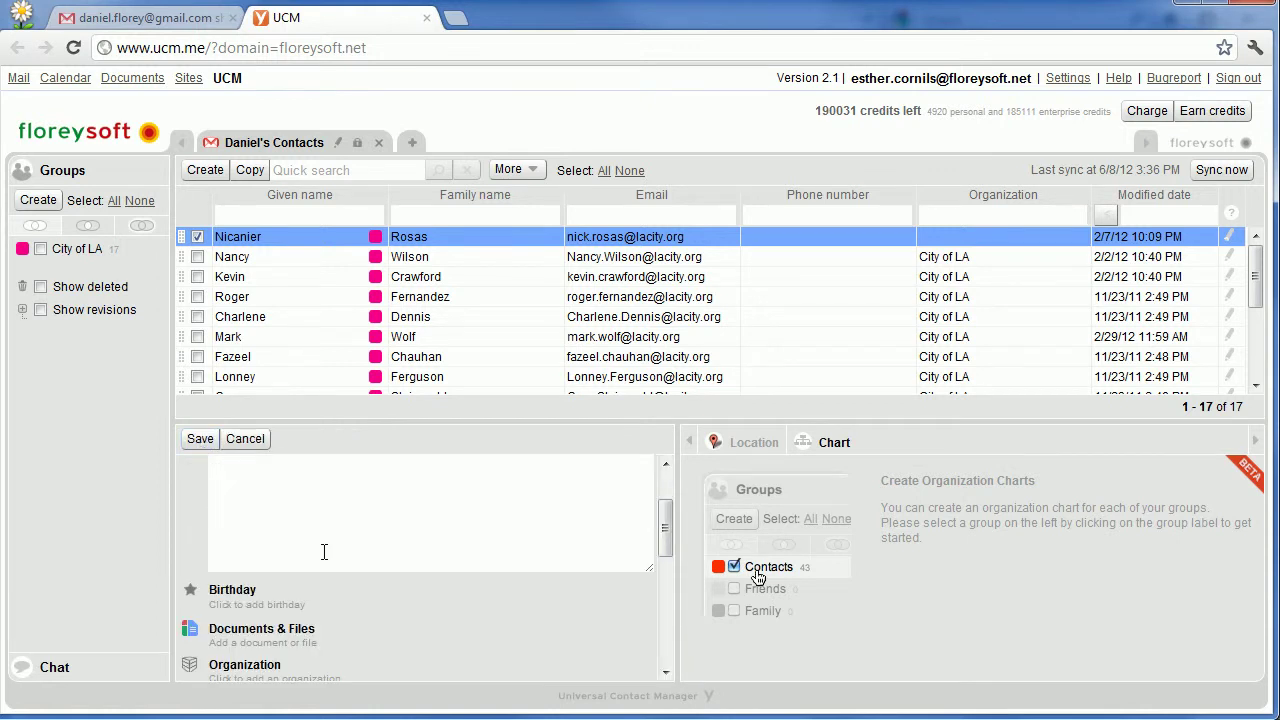
scroll(323, 551, down, 2)
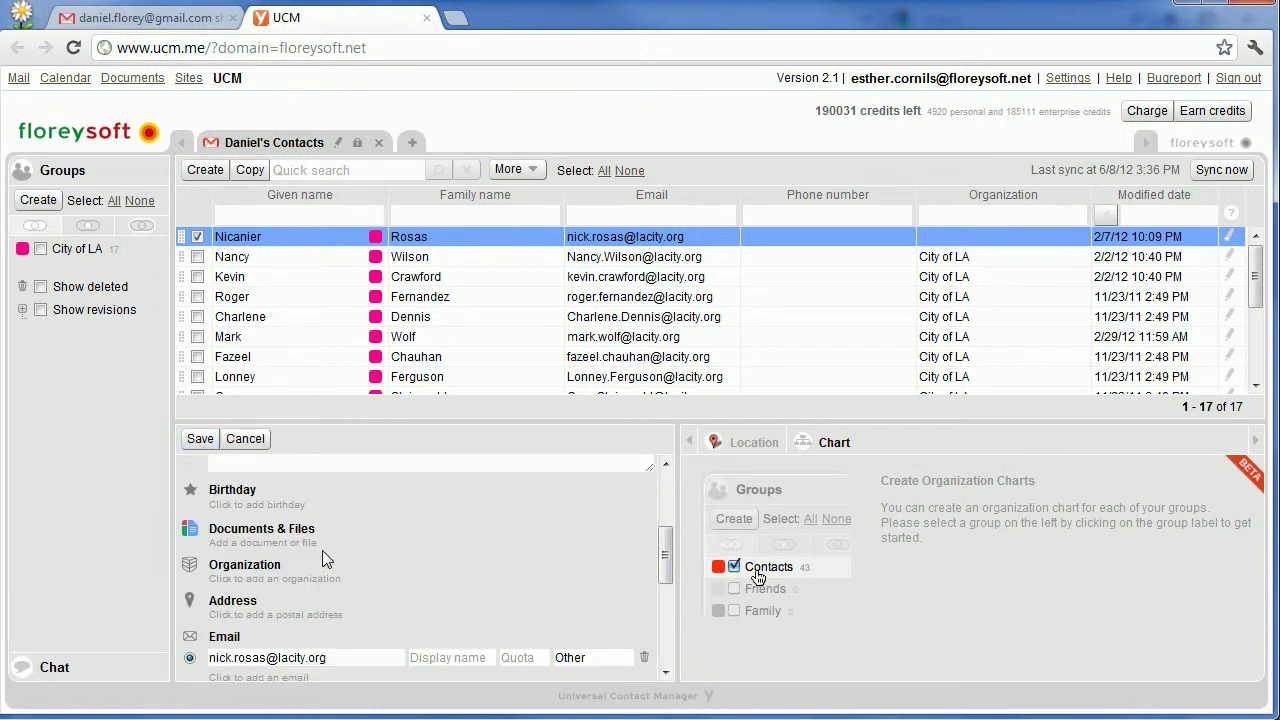
click(242, 505)
text(1/1/75)
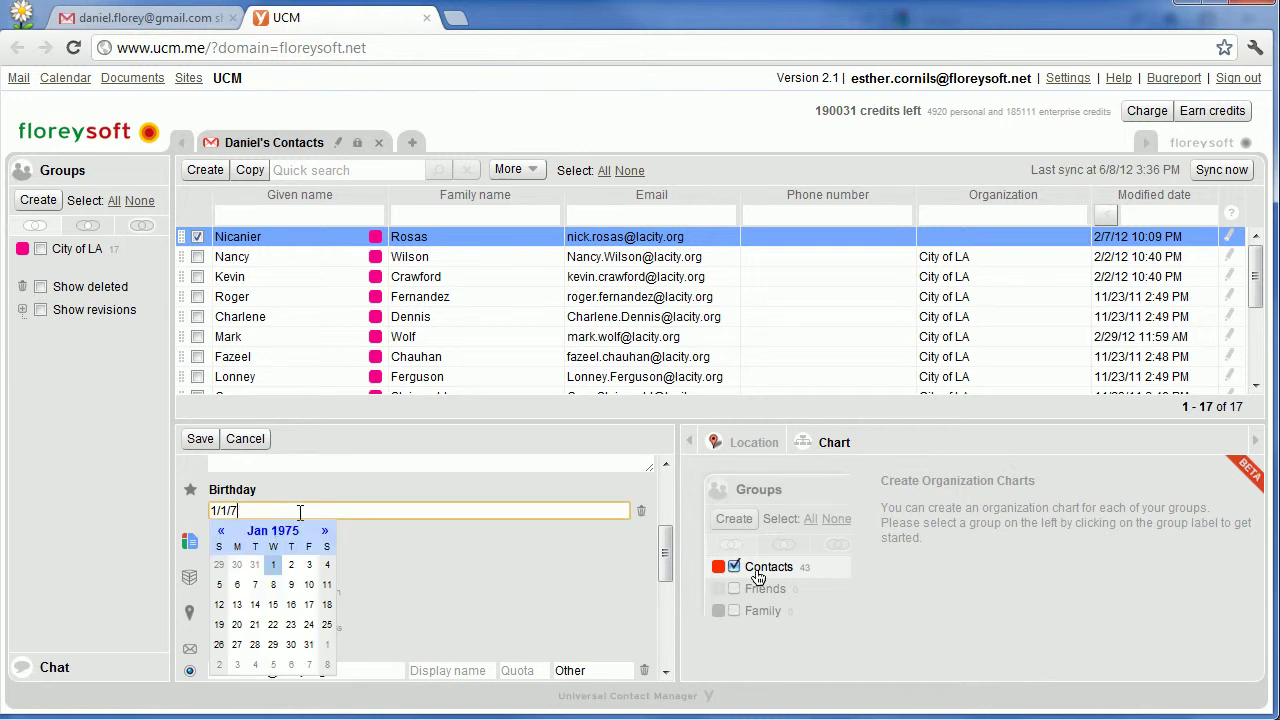
click(201, 444)
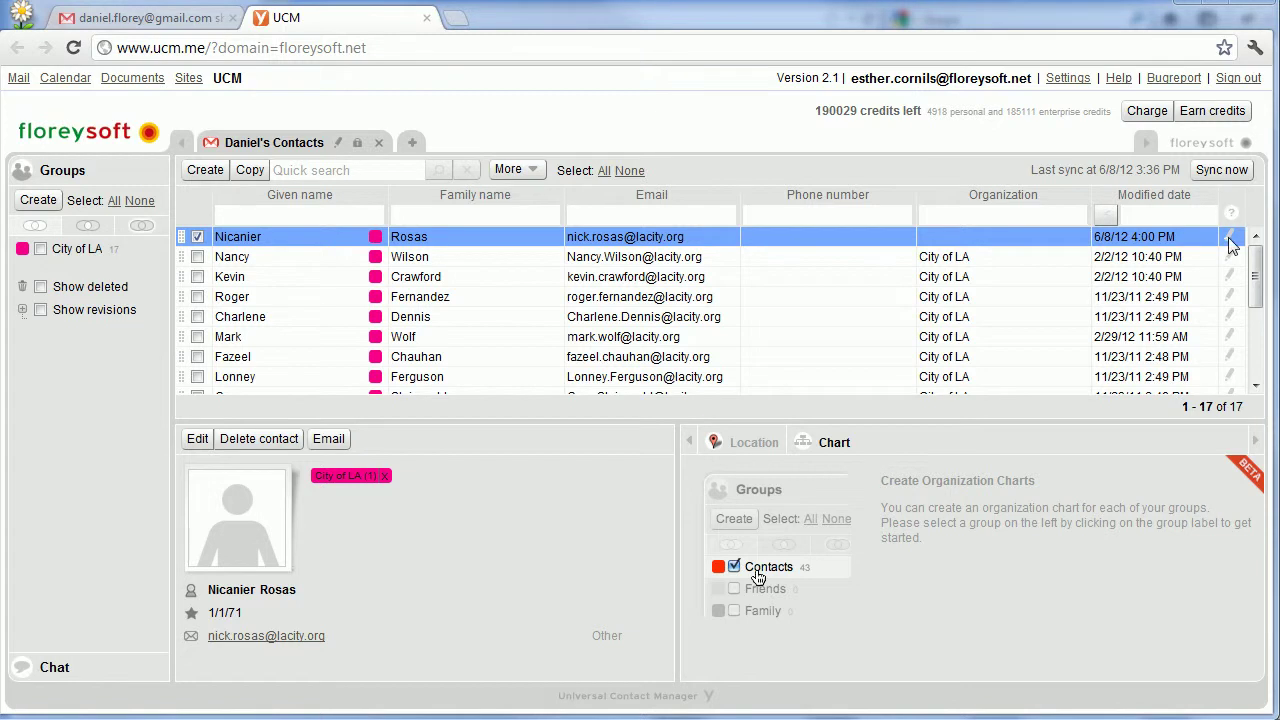
In the sharer's account, check the contact's list of modifications and enable Show revisions.
mouse_move(1230, 245)
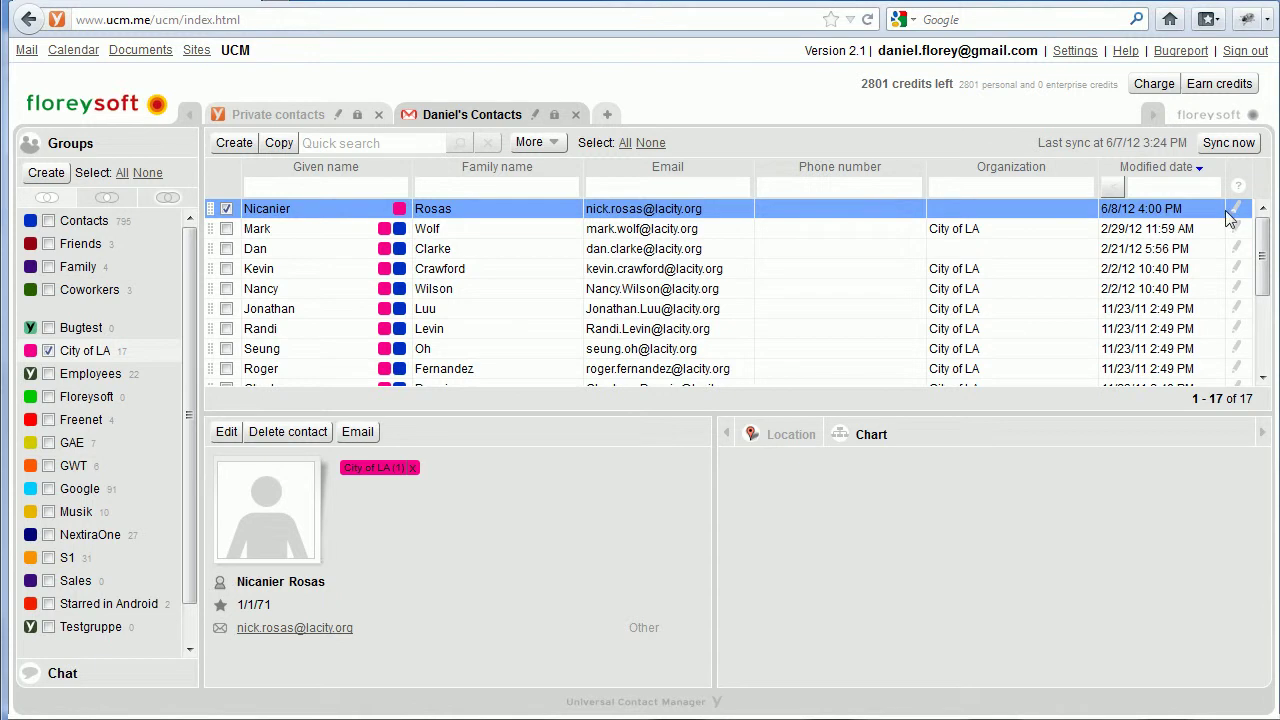
mouse_move(1238, 213)
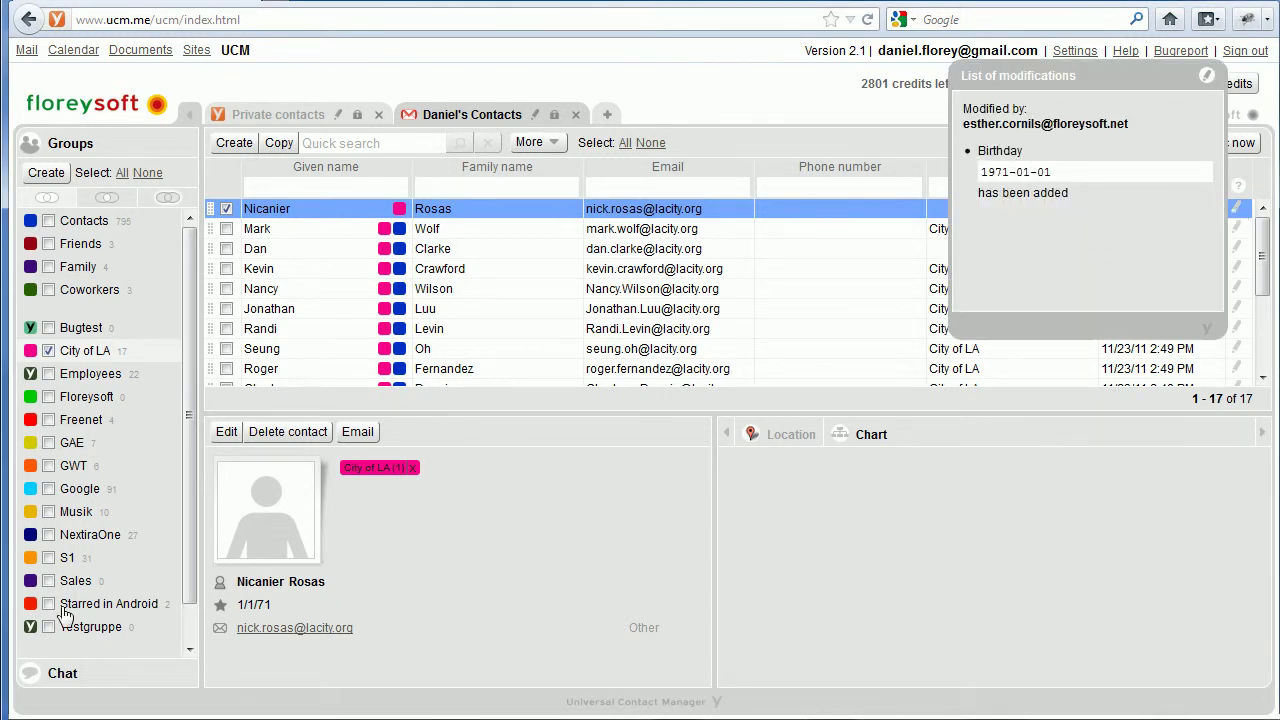
drag(192, 479, 180, 541)
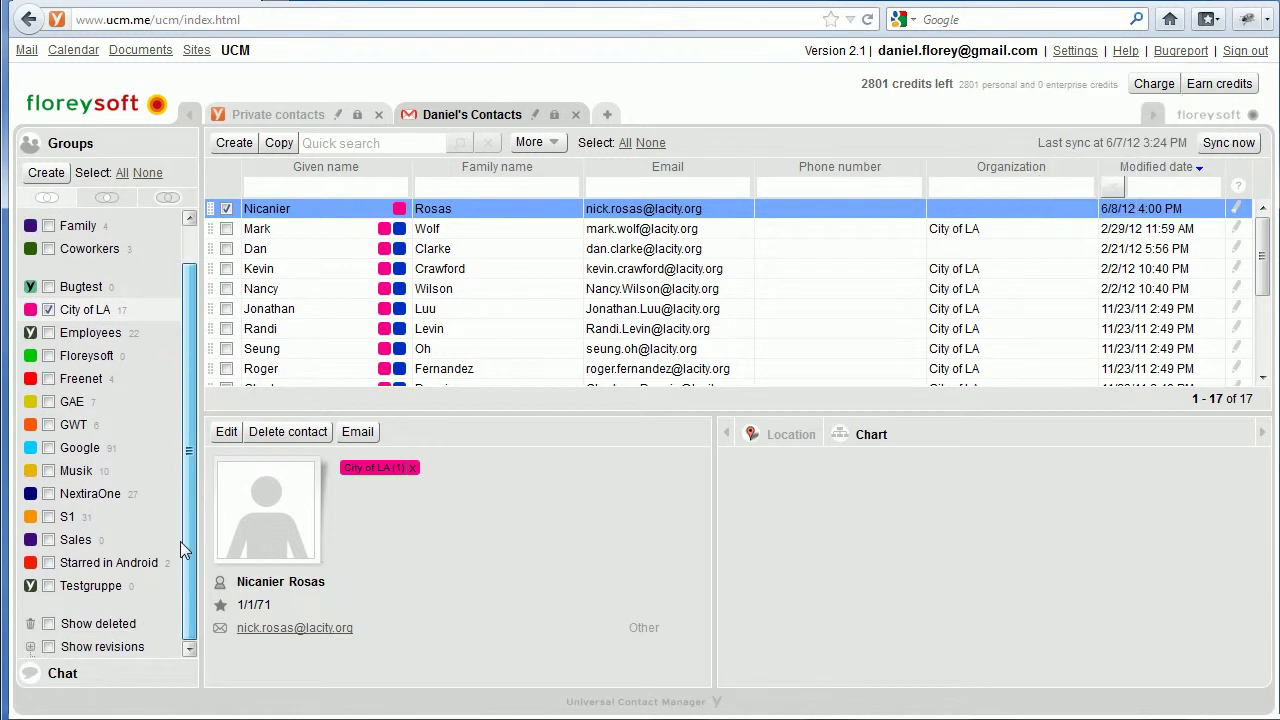
click(49, 648)
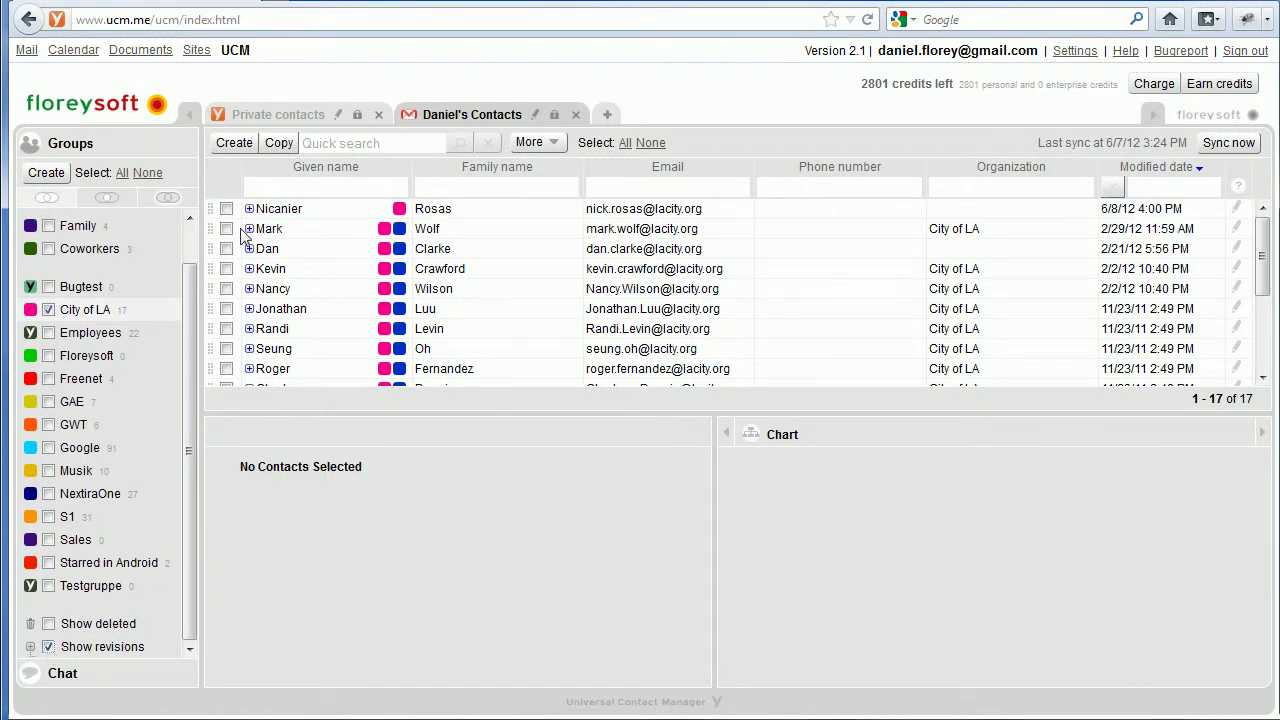
Expand the top contact's revisions and review each change, ending on the added 1971-01-01 birthday.
click(250, 212)
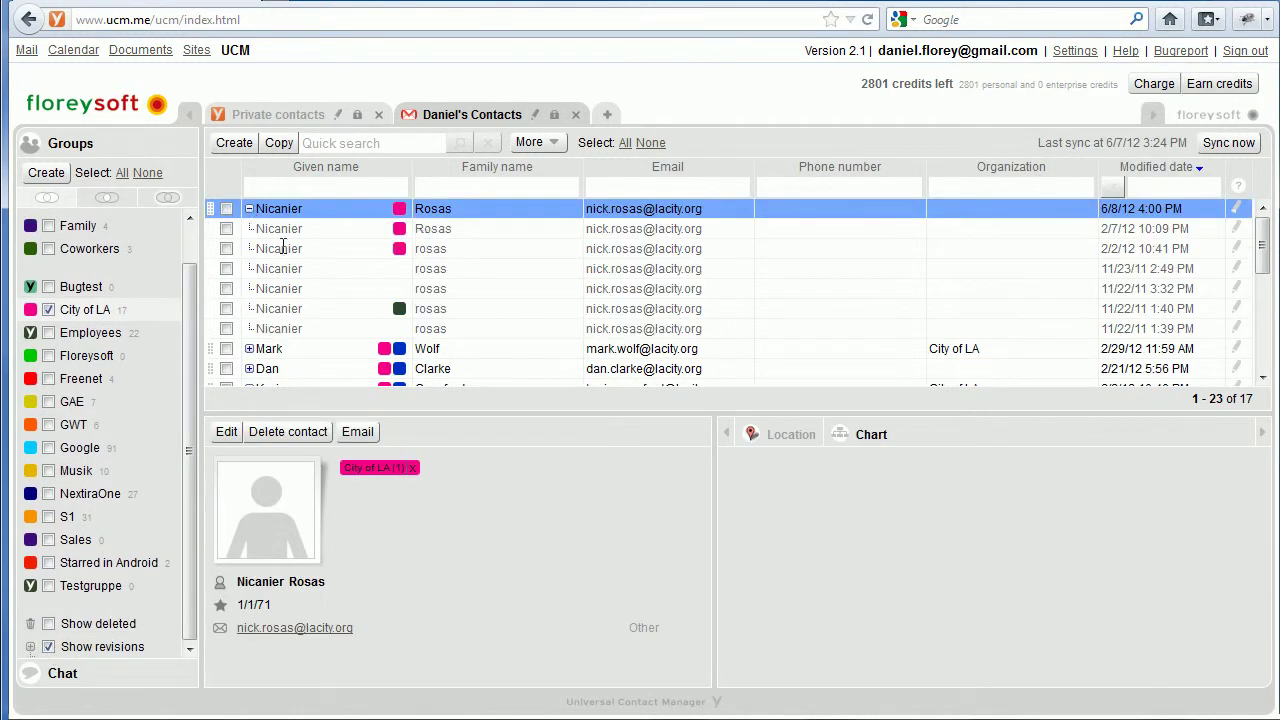
click(1239, 251)
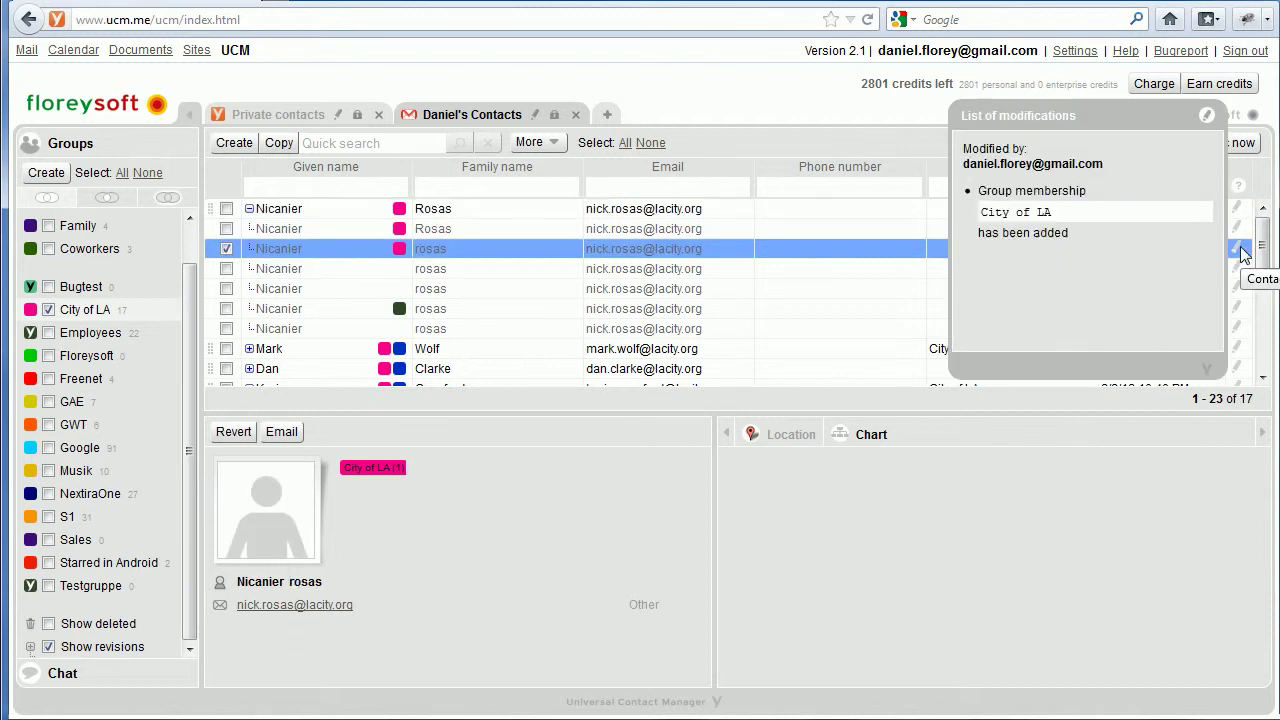
click(1238, 231)
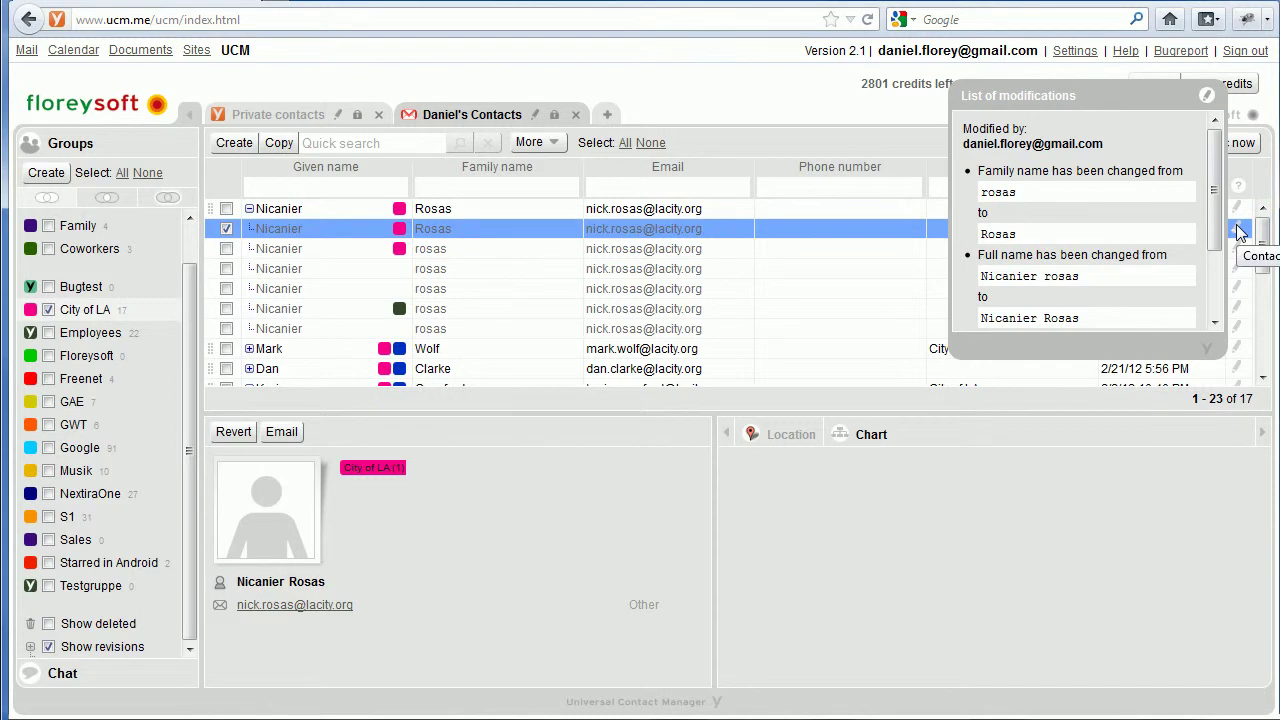
click(1238, 210)
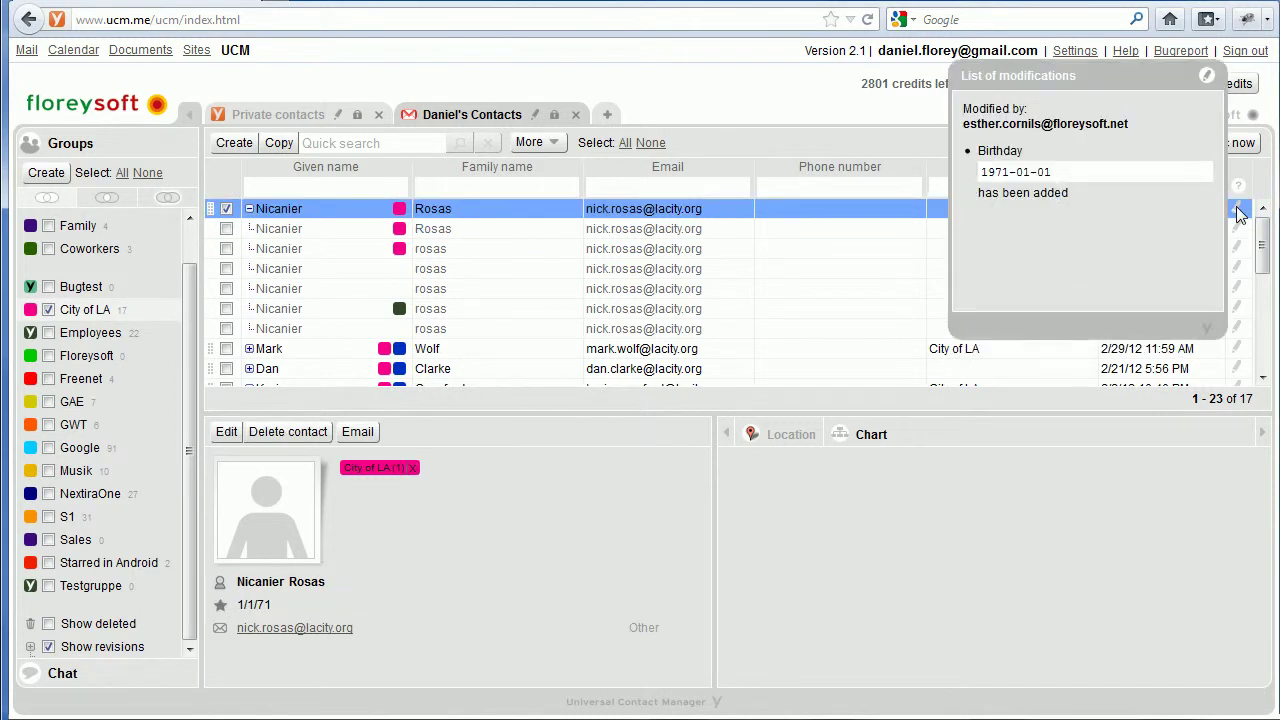